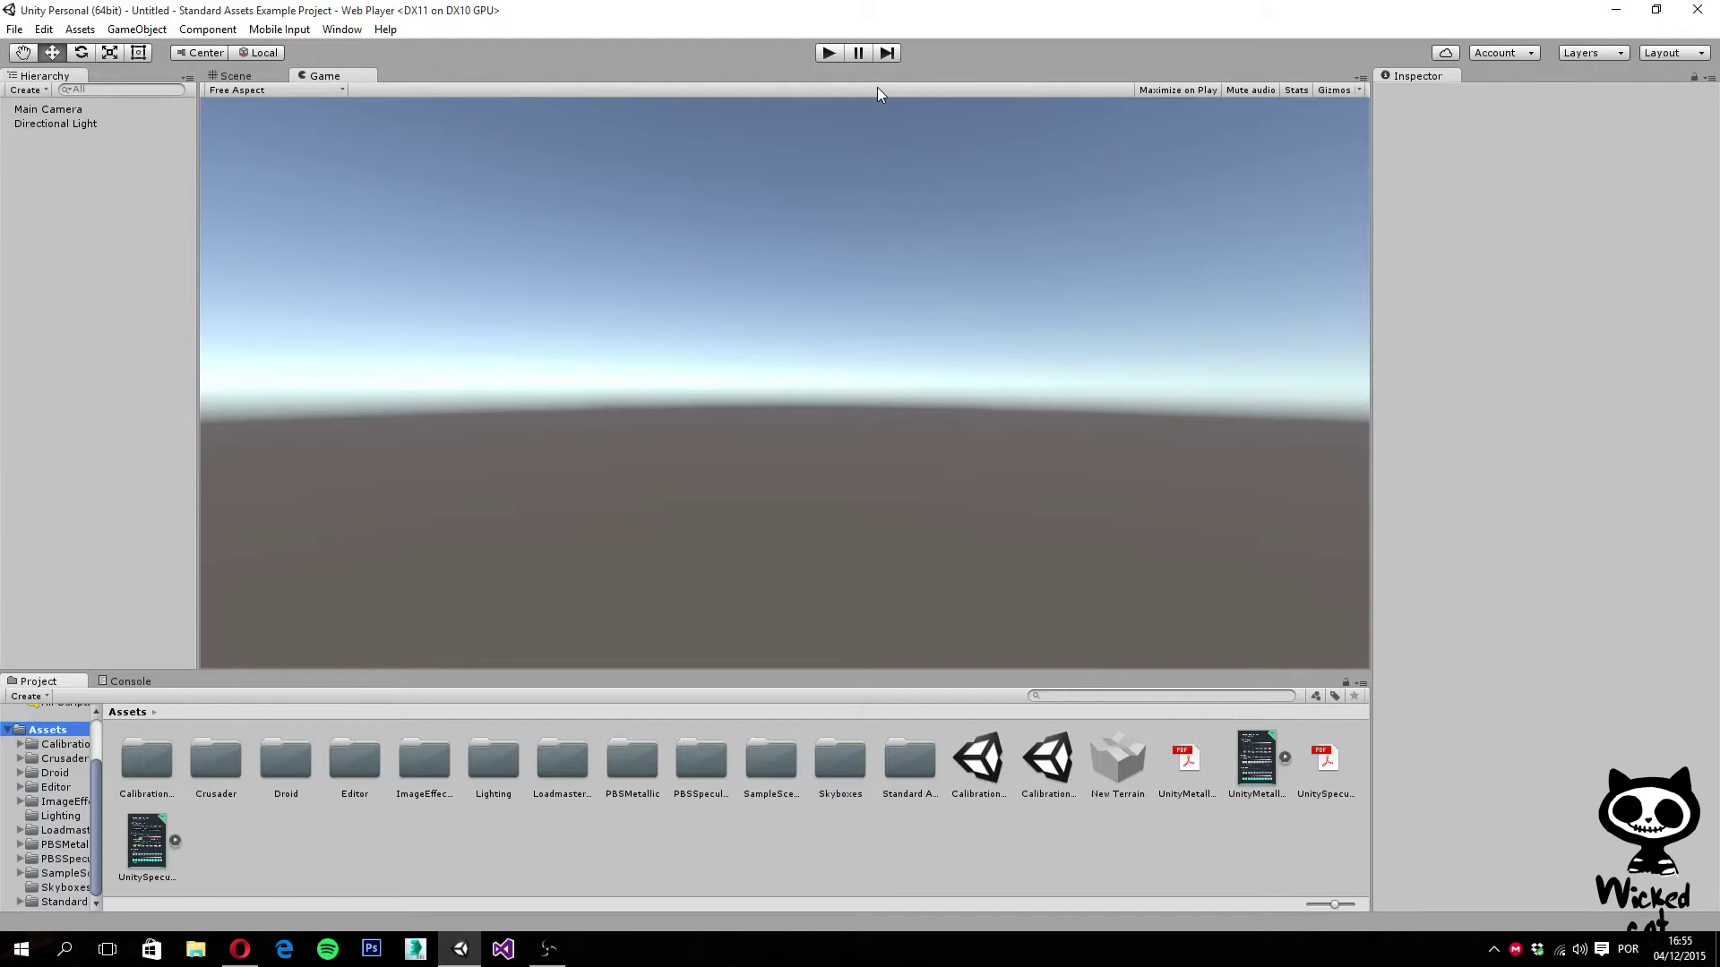
# Open the Asset Store and search for "raw mocap data for mecanim"
pyautogui.click(342, 29)
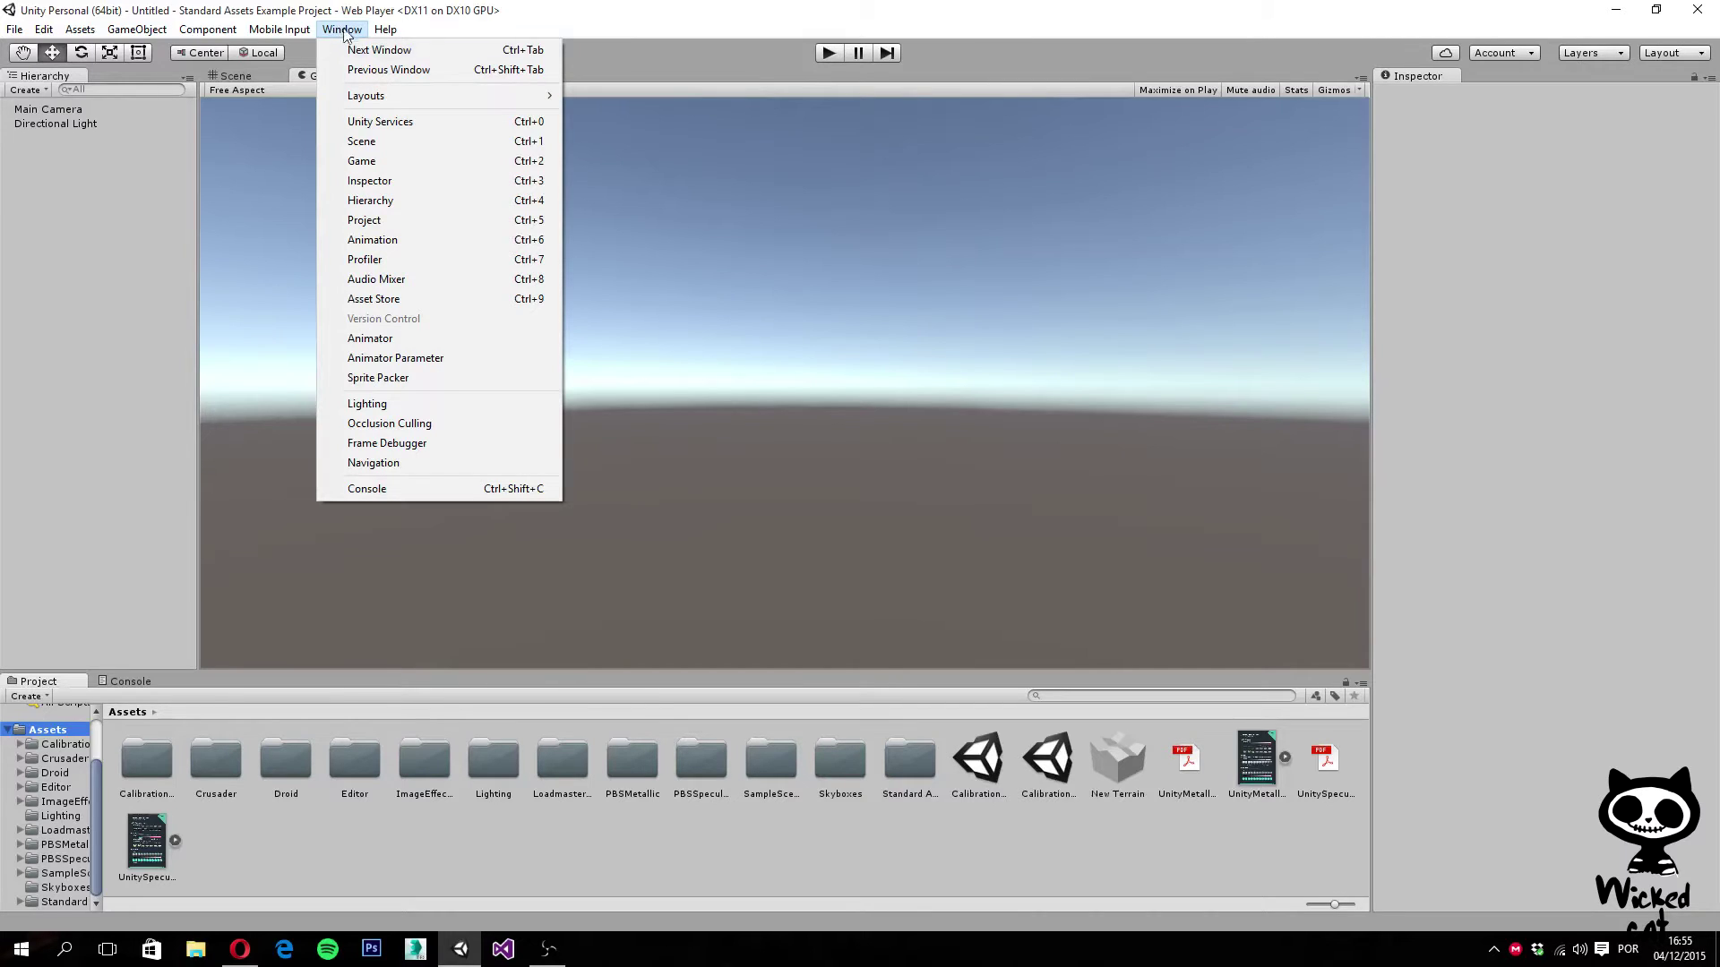
pyautogui.click(448, 301)
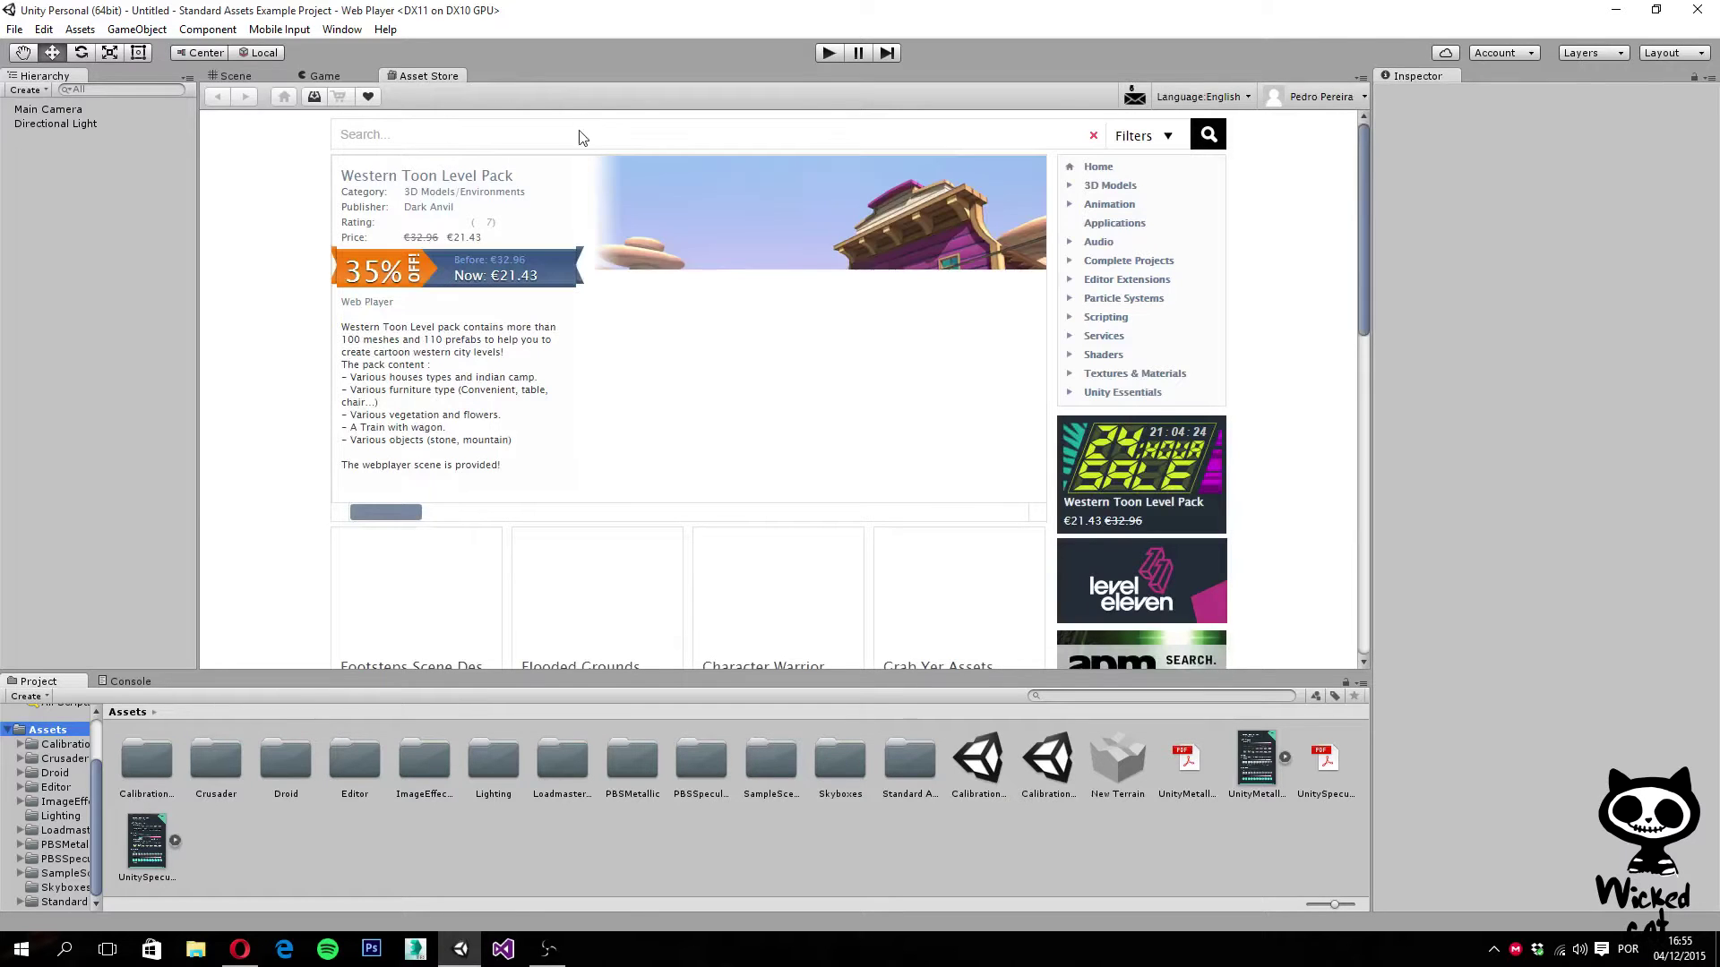
pyautogui.click(536, 134)
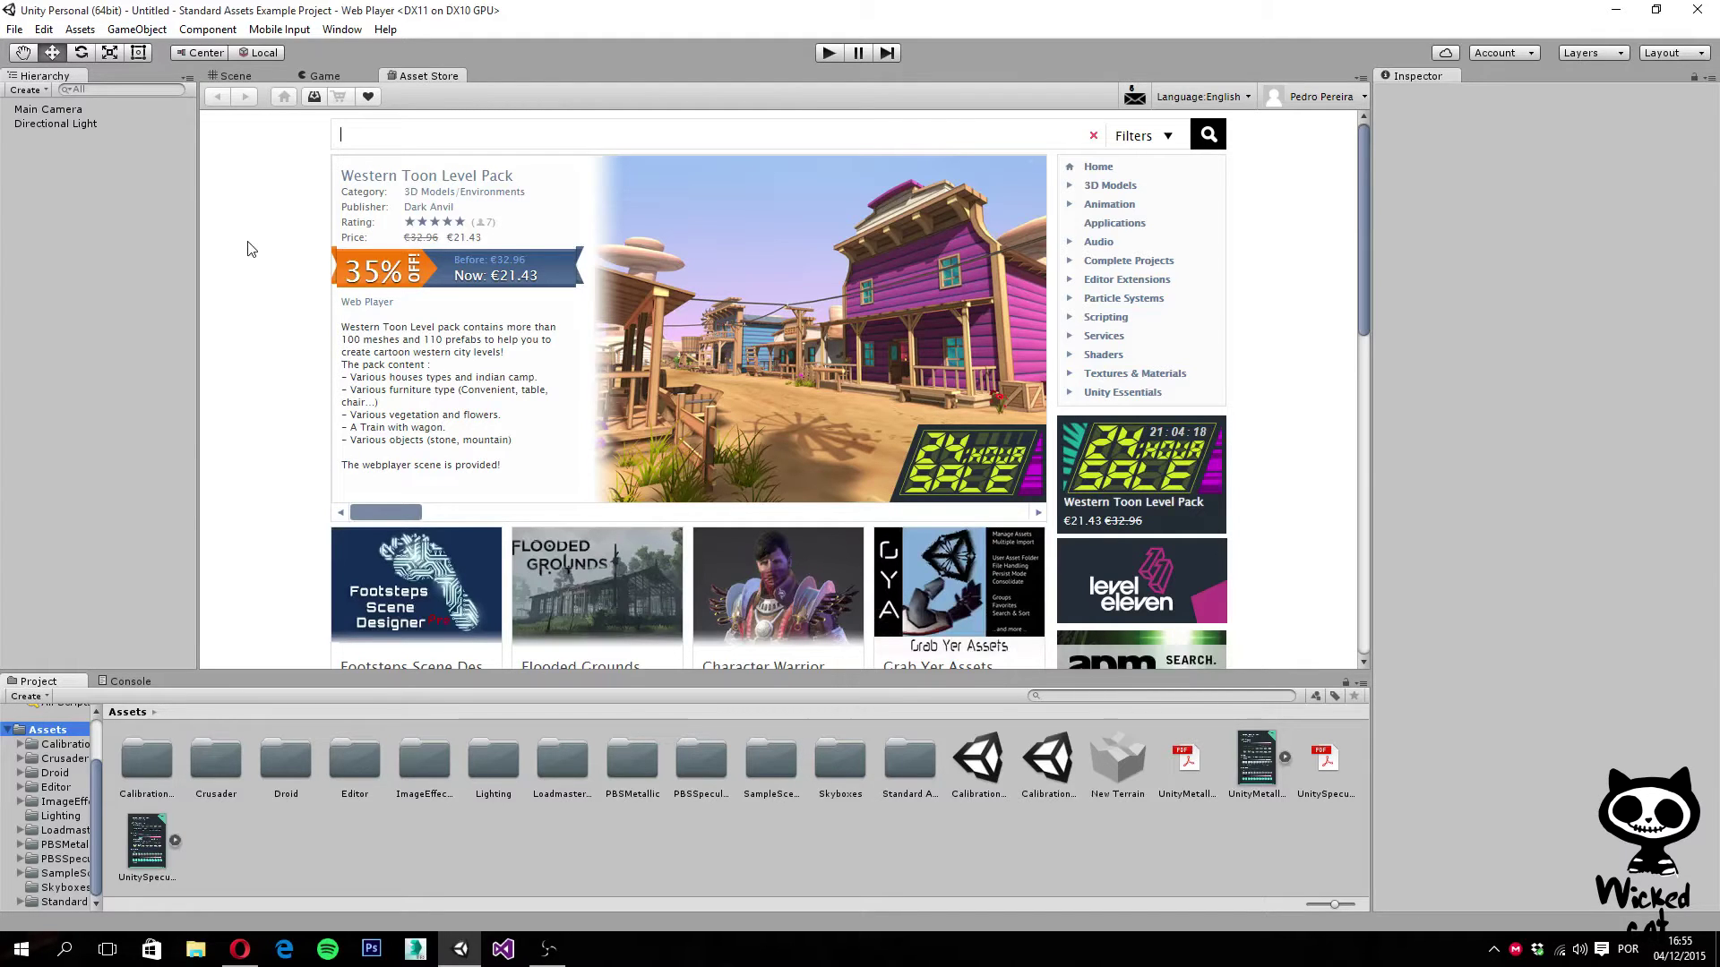
pyautogui.write('raw')
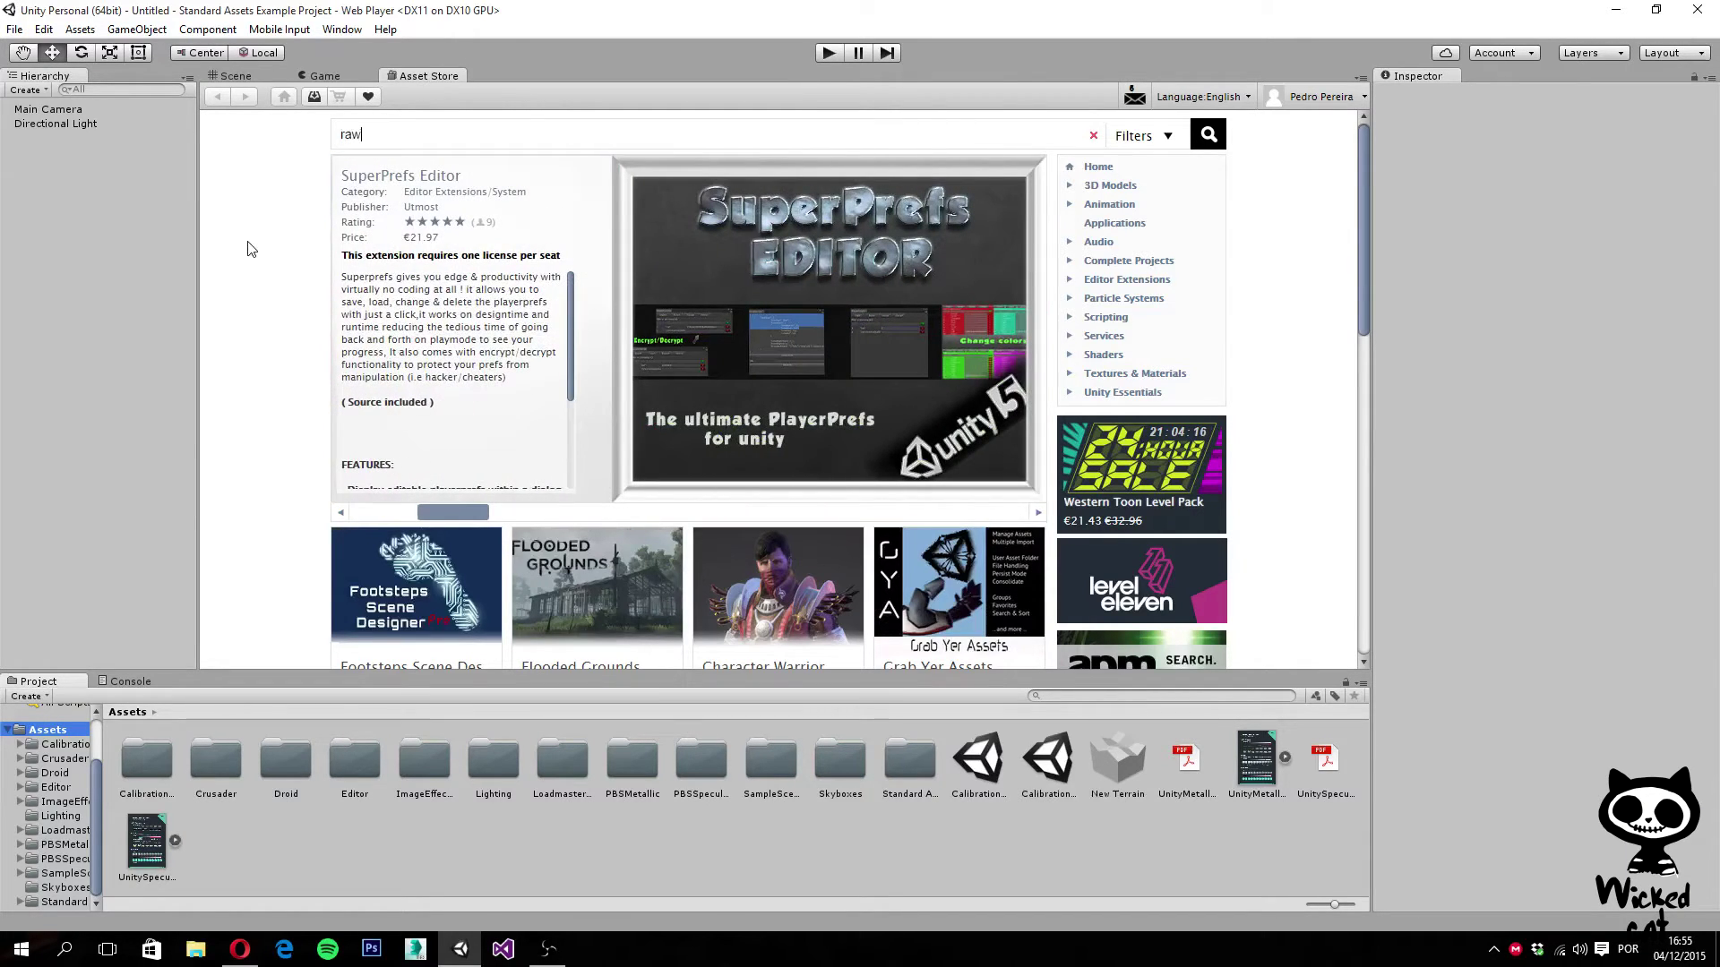
pyautogui.write(' mocap data')
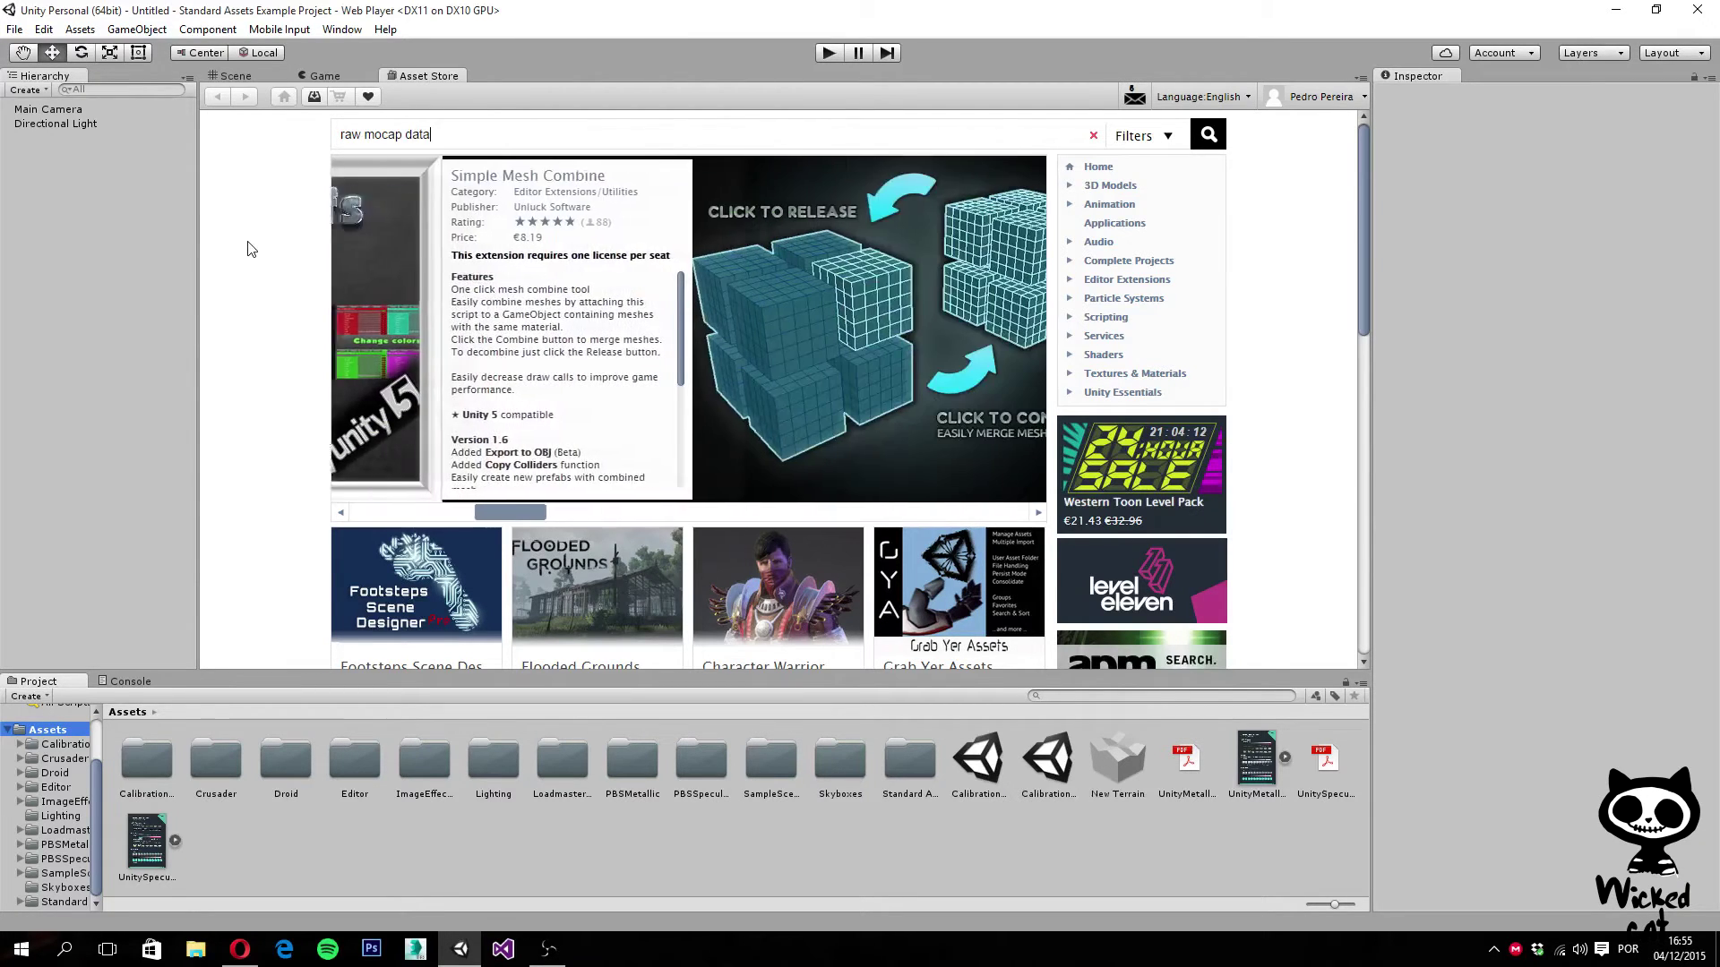
pyautogui.write(' for mecanim')
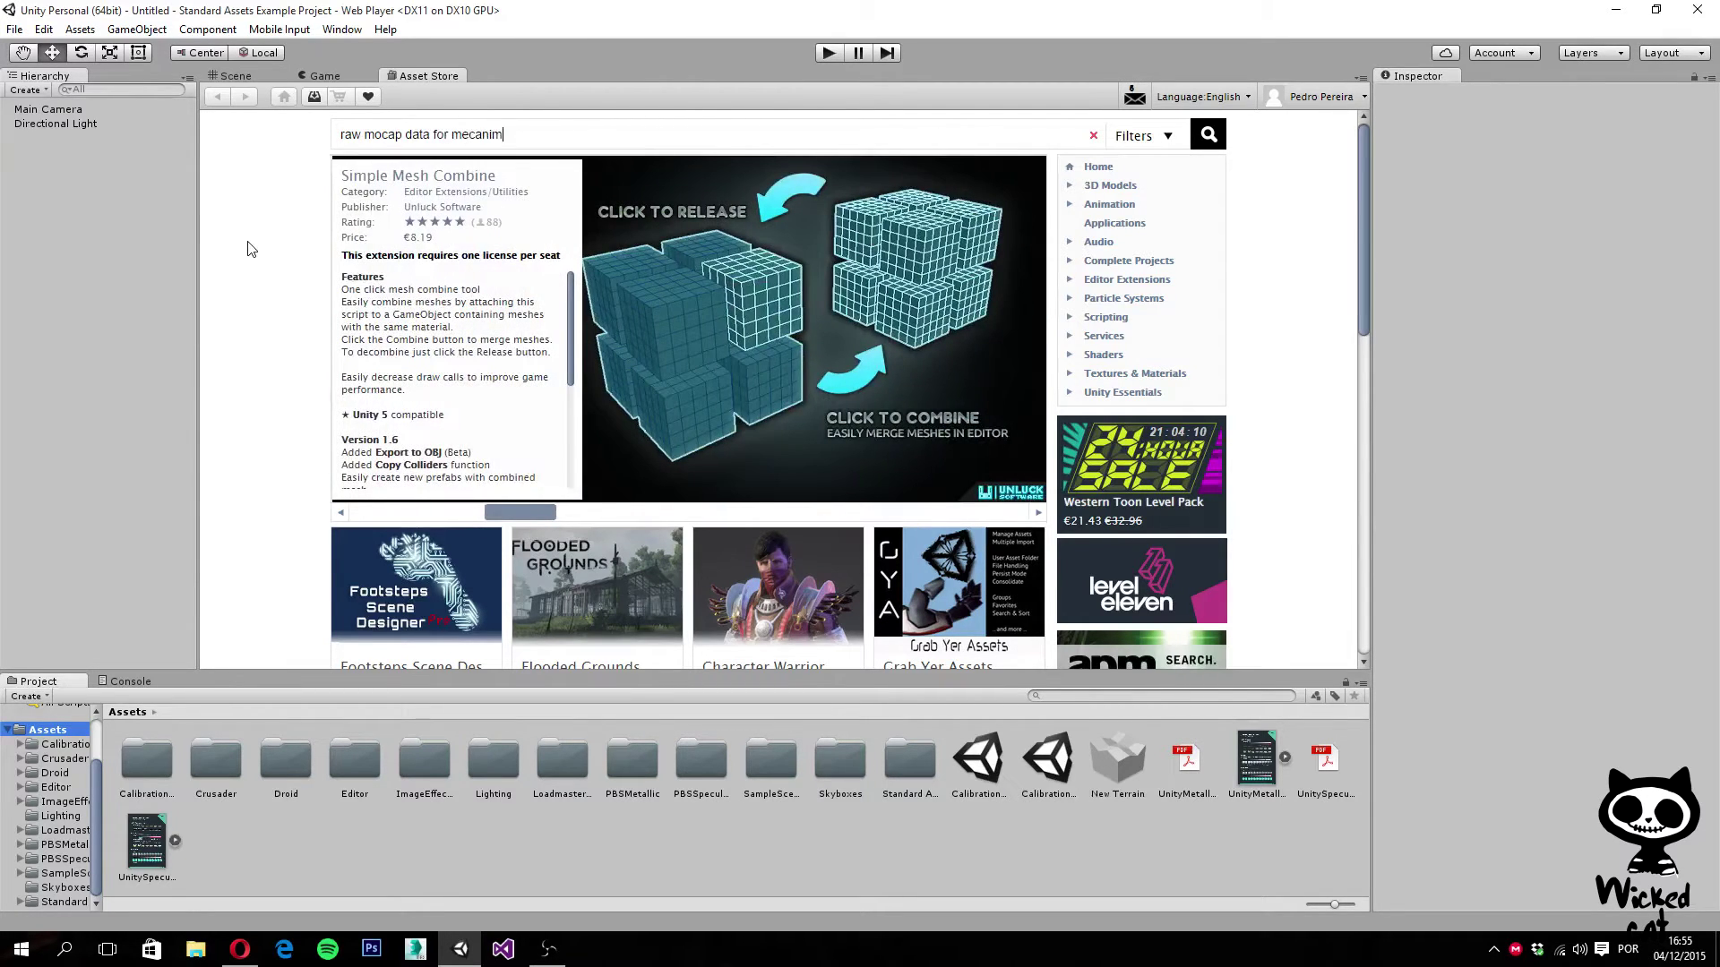
pyautogui.hotkey('ctrl', 'a')
pyautogui.press('BackSpace')
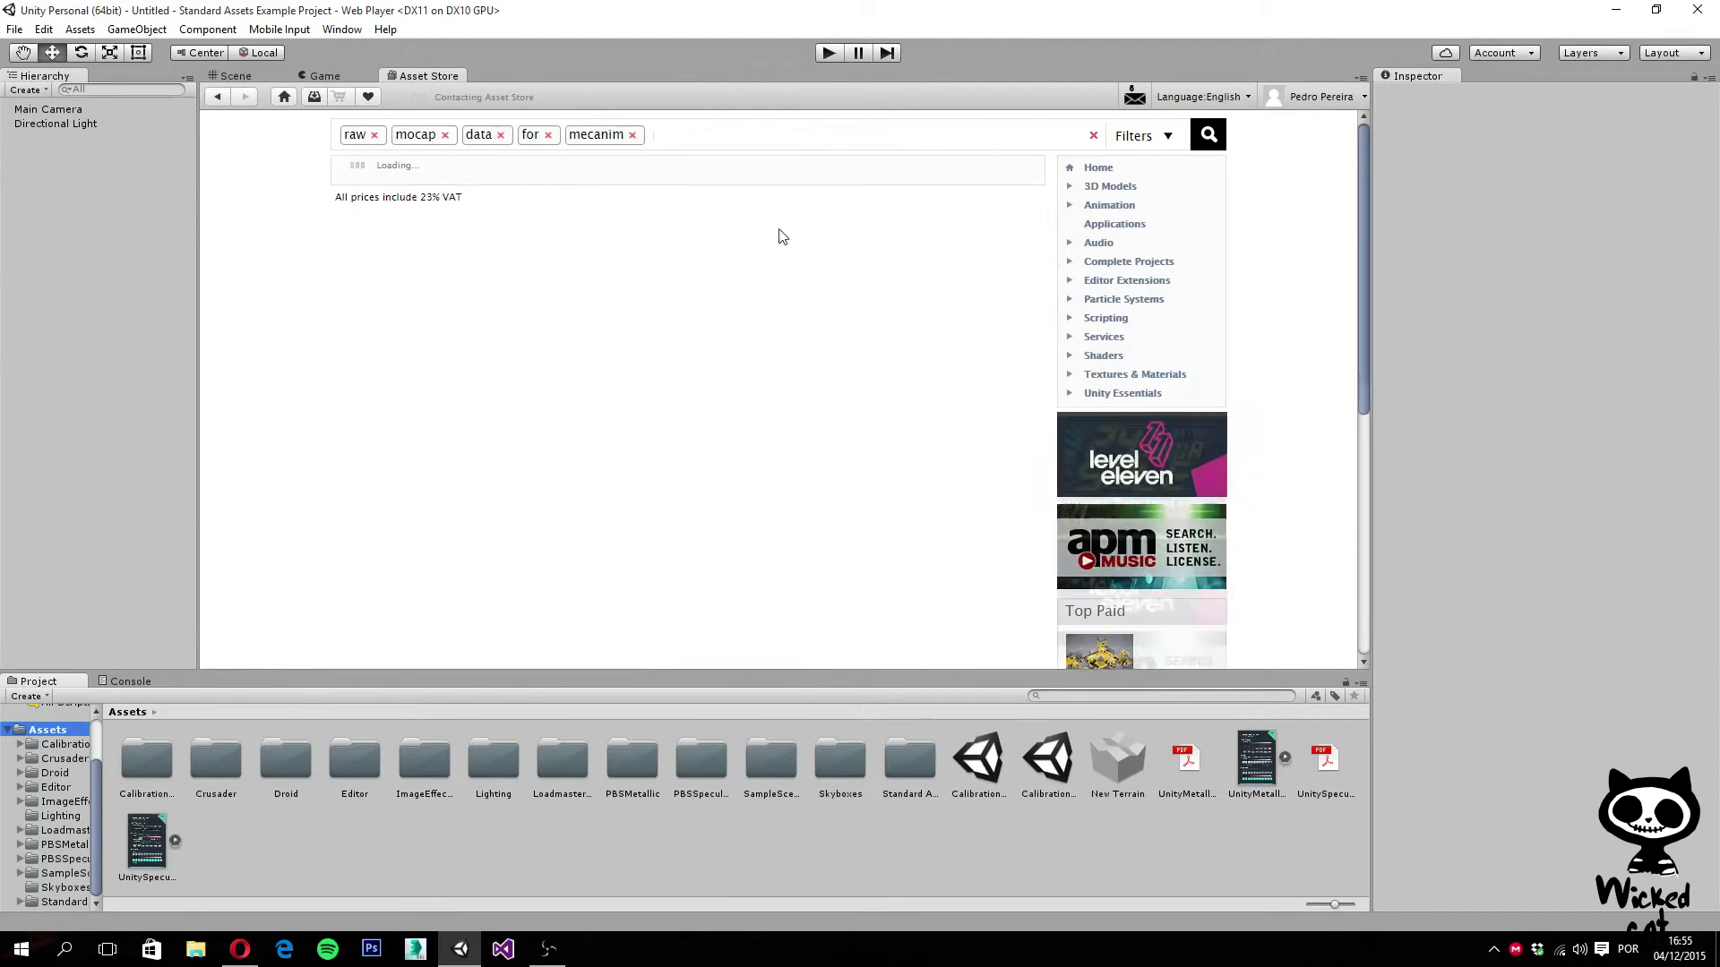
# Remove the terms mecanim, for and data from the search and open the Raw Mocap Data for Mecanim asset page
pyautogui.click(633, 135)
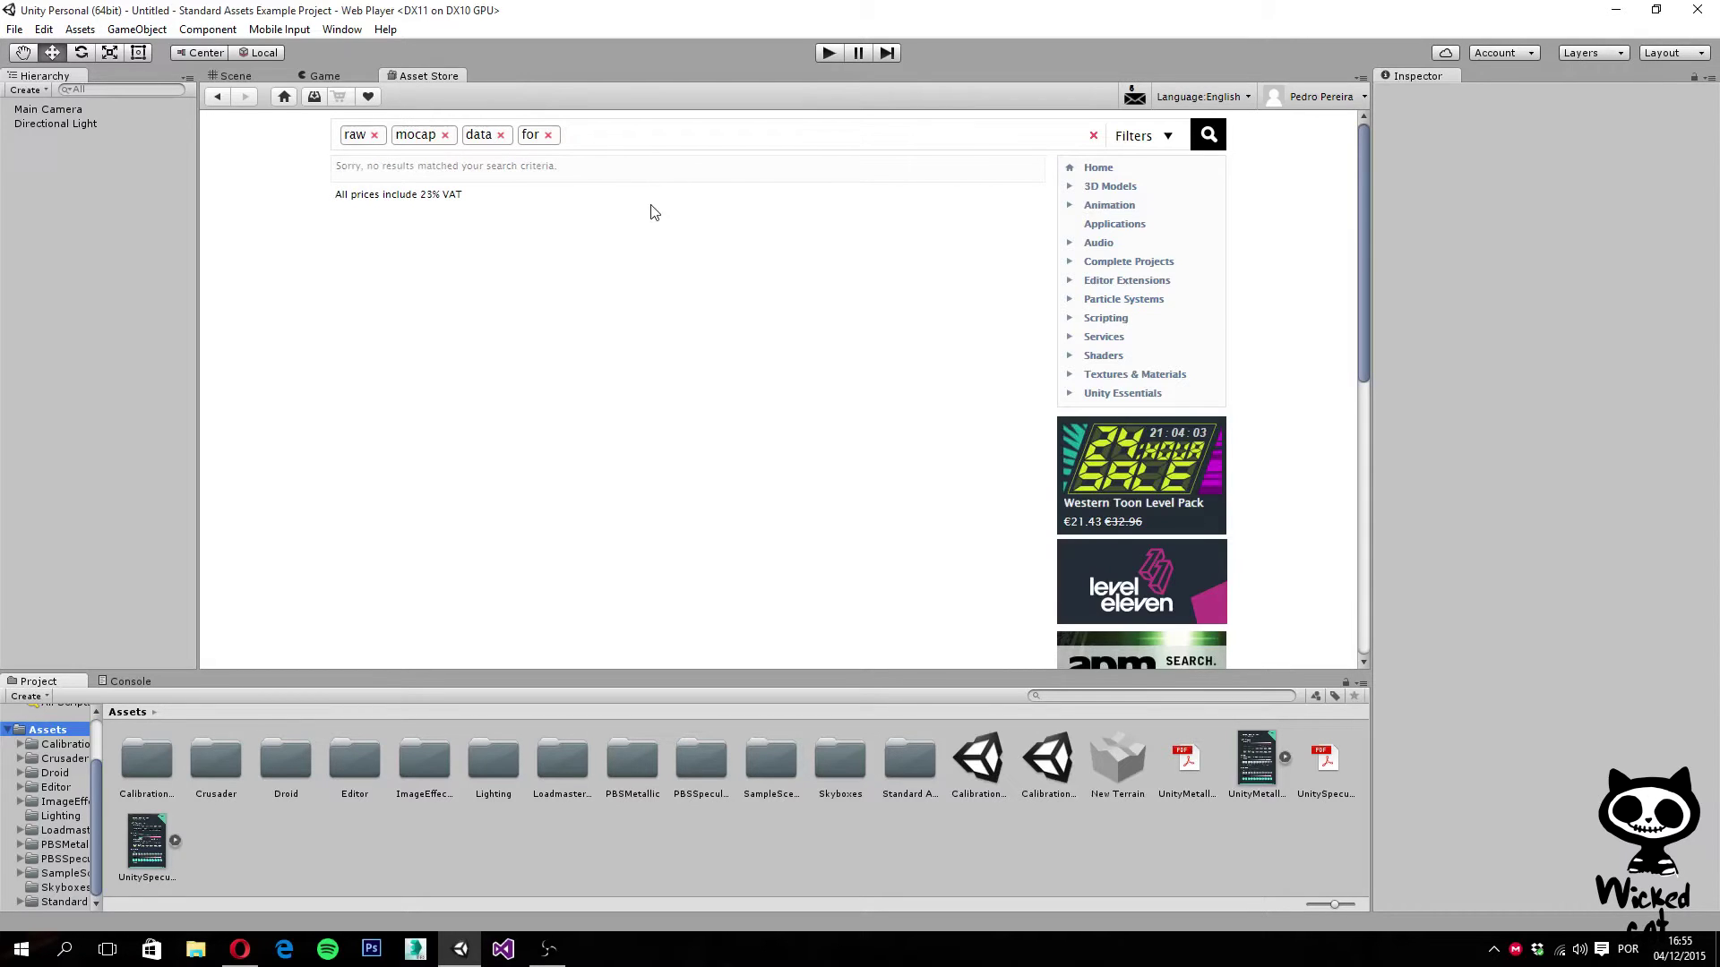
pyautogui.click(548, 135)
pyautogui.click(501, 135)
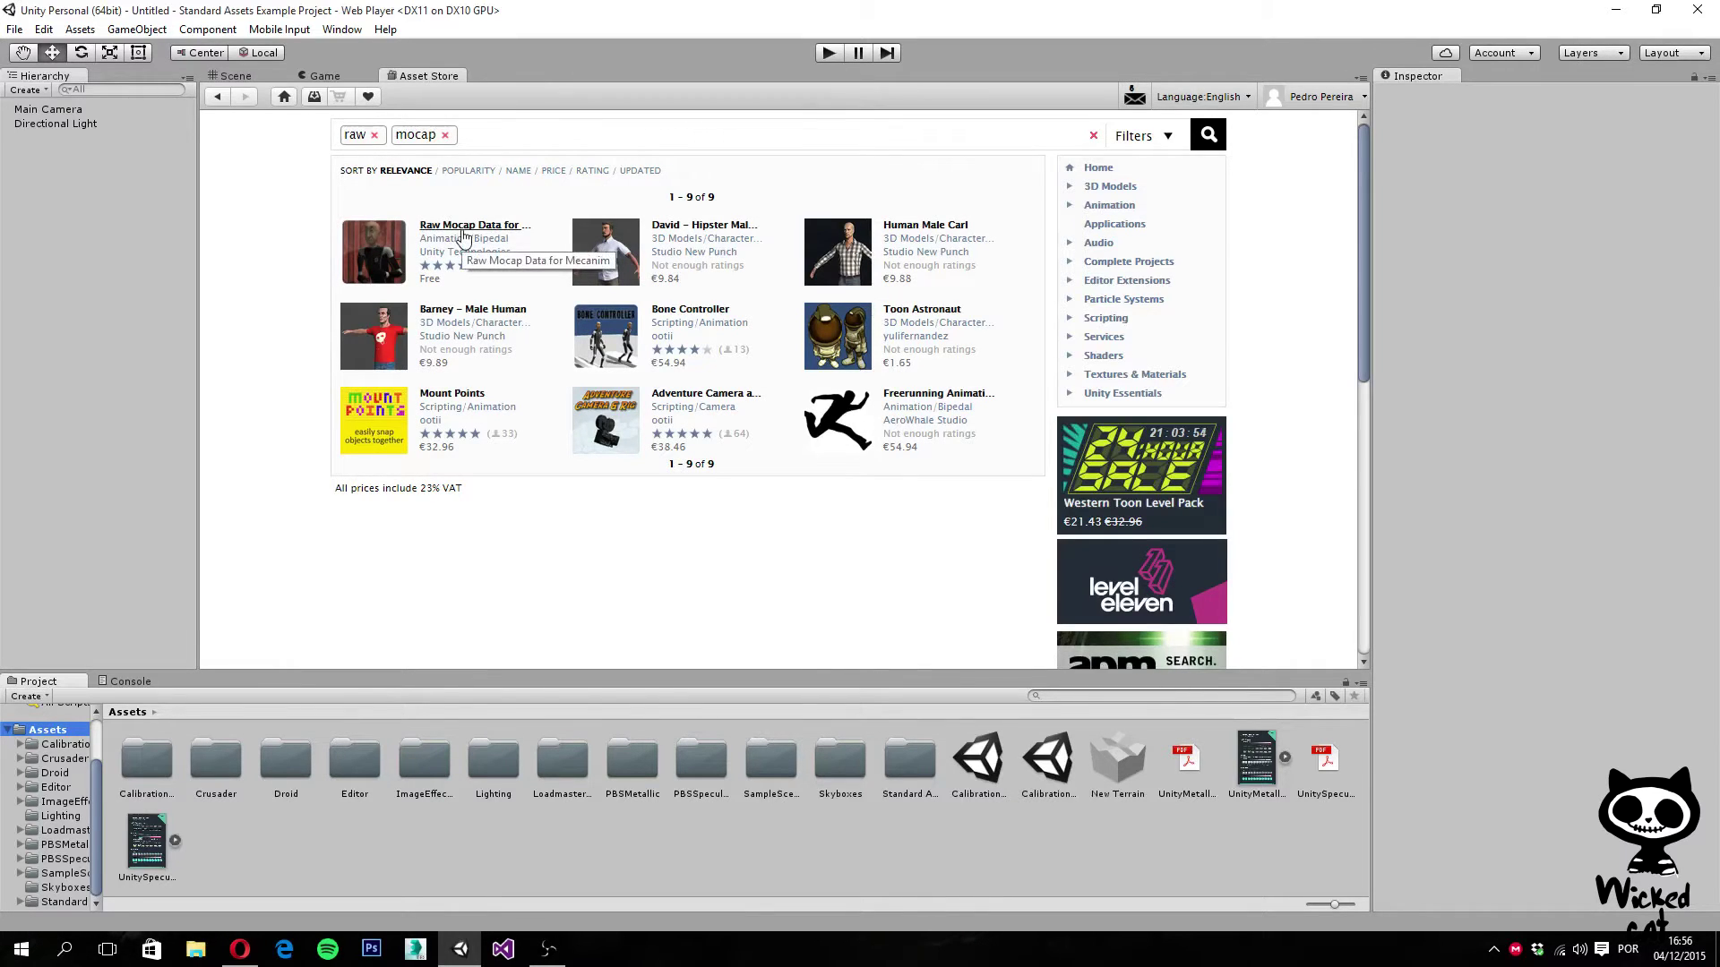
pyautogui.click(463, 225)
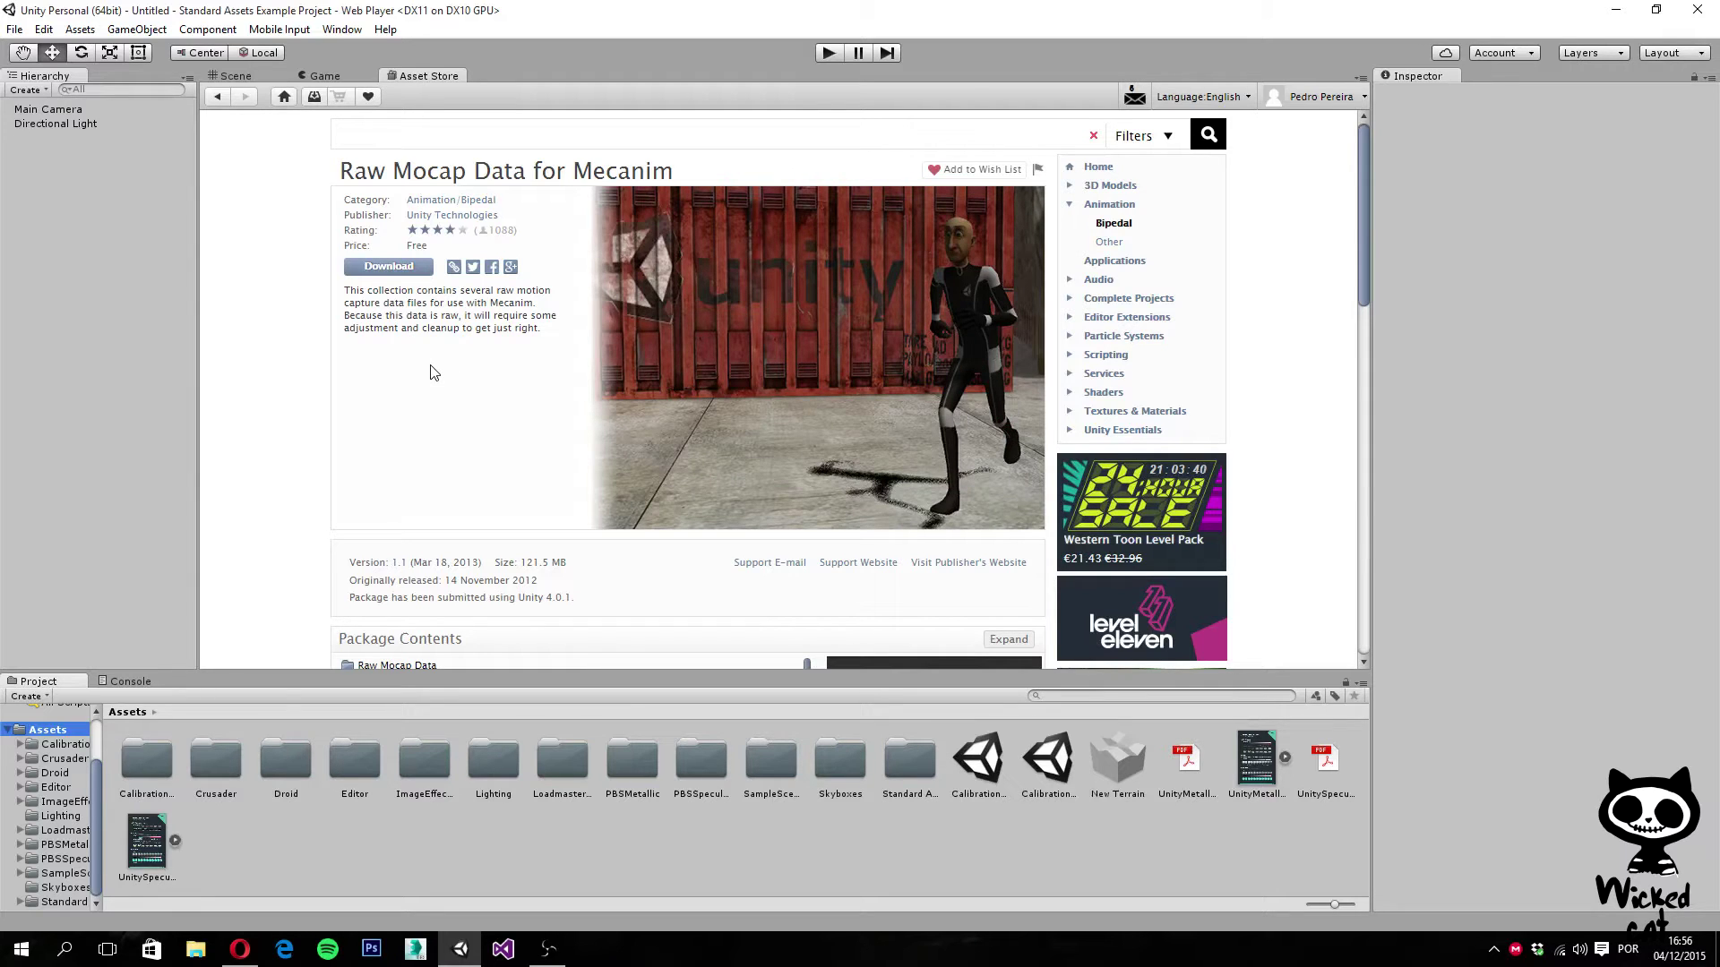
# Download the free Raw Mocap Data for Mecanim package from its asset page
pyautogui.scroll(-3, 499, 377)
pyautogui.scroll(3, 502, 376)
pyautogui.click(400, 273)
# Look through the Package Contents list to review the animation files included in Raw Mocap Data for Mecanim
pyautogui.scroll(-4, 479, 381)
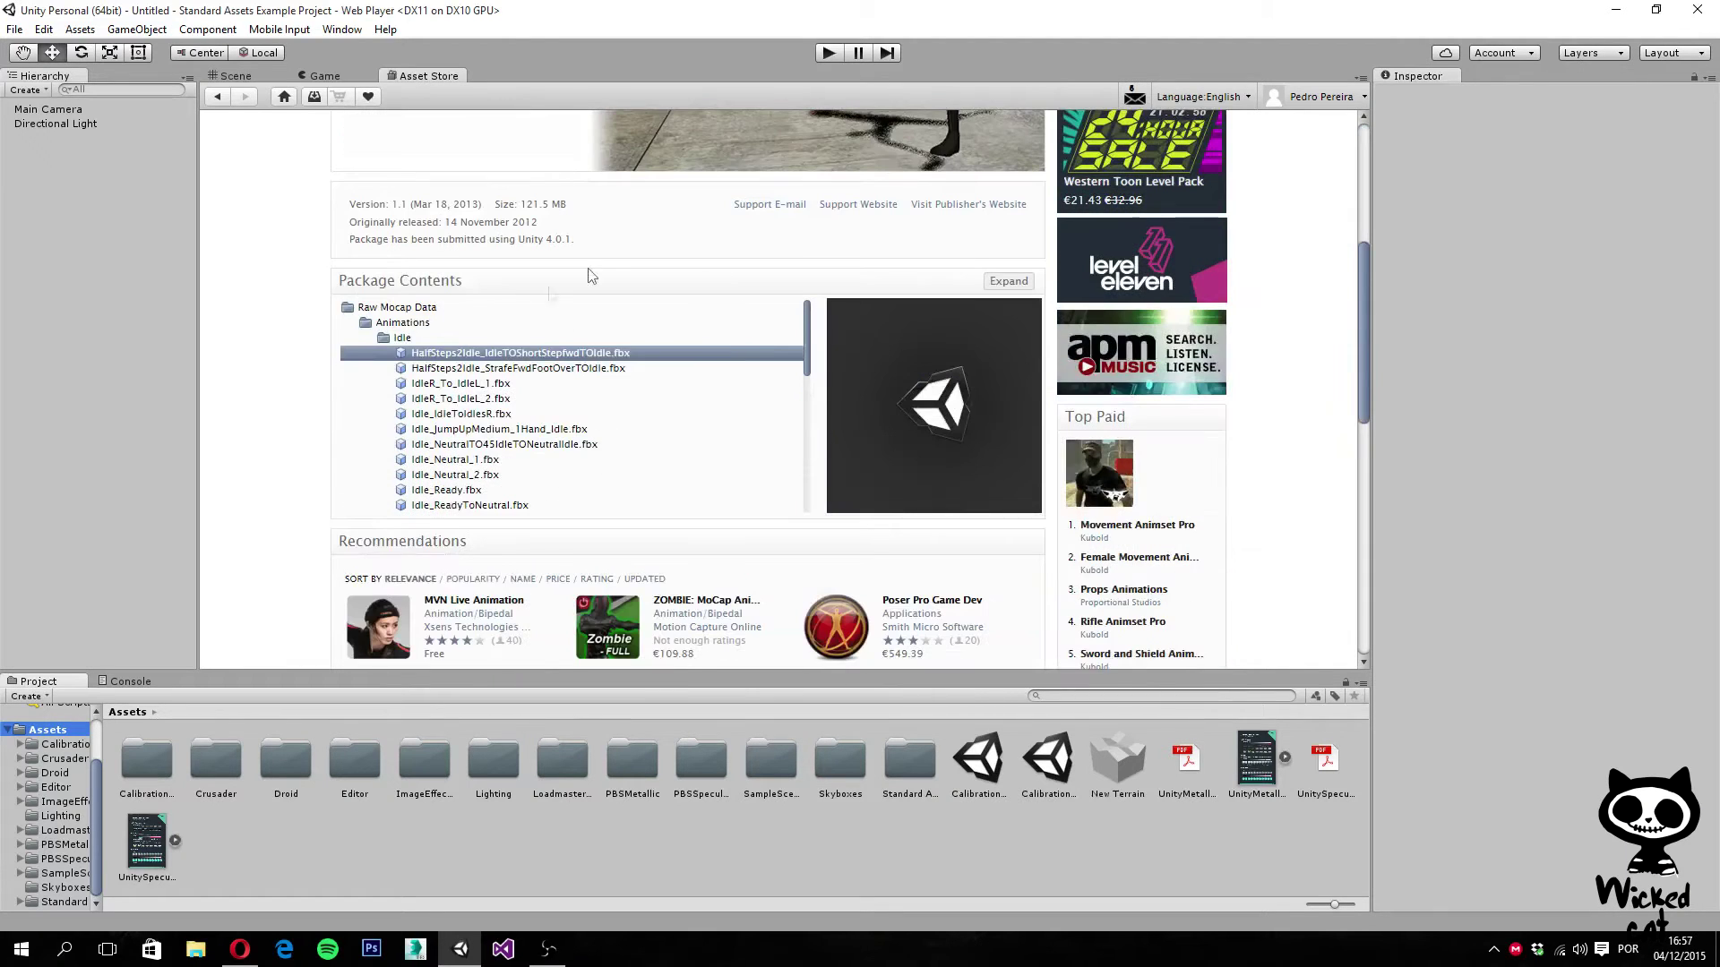
pyautogui.scroll(4, 528, 242)
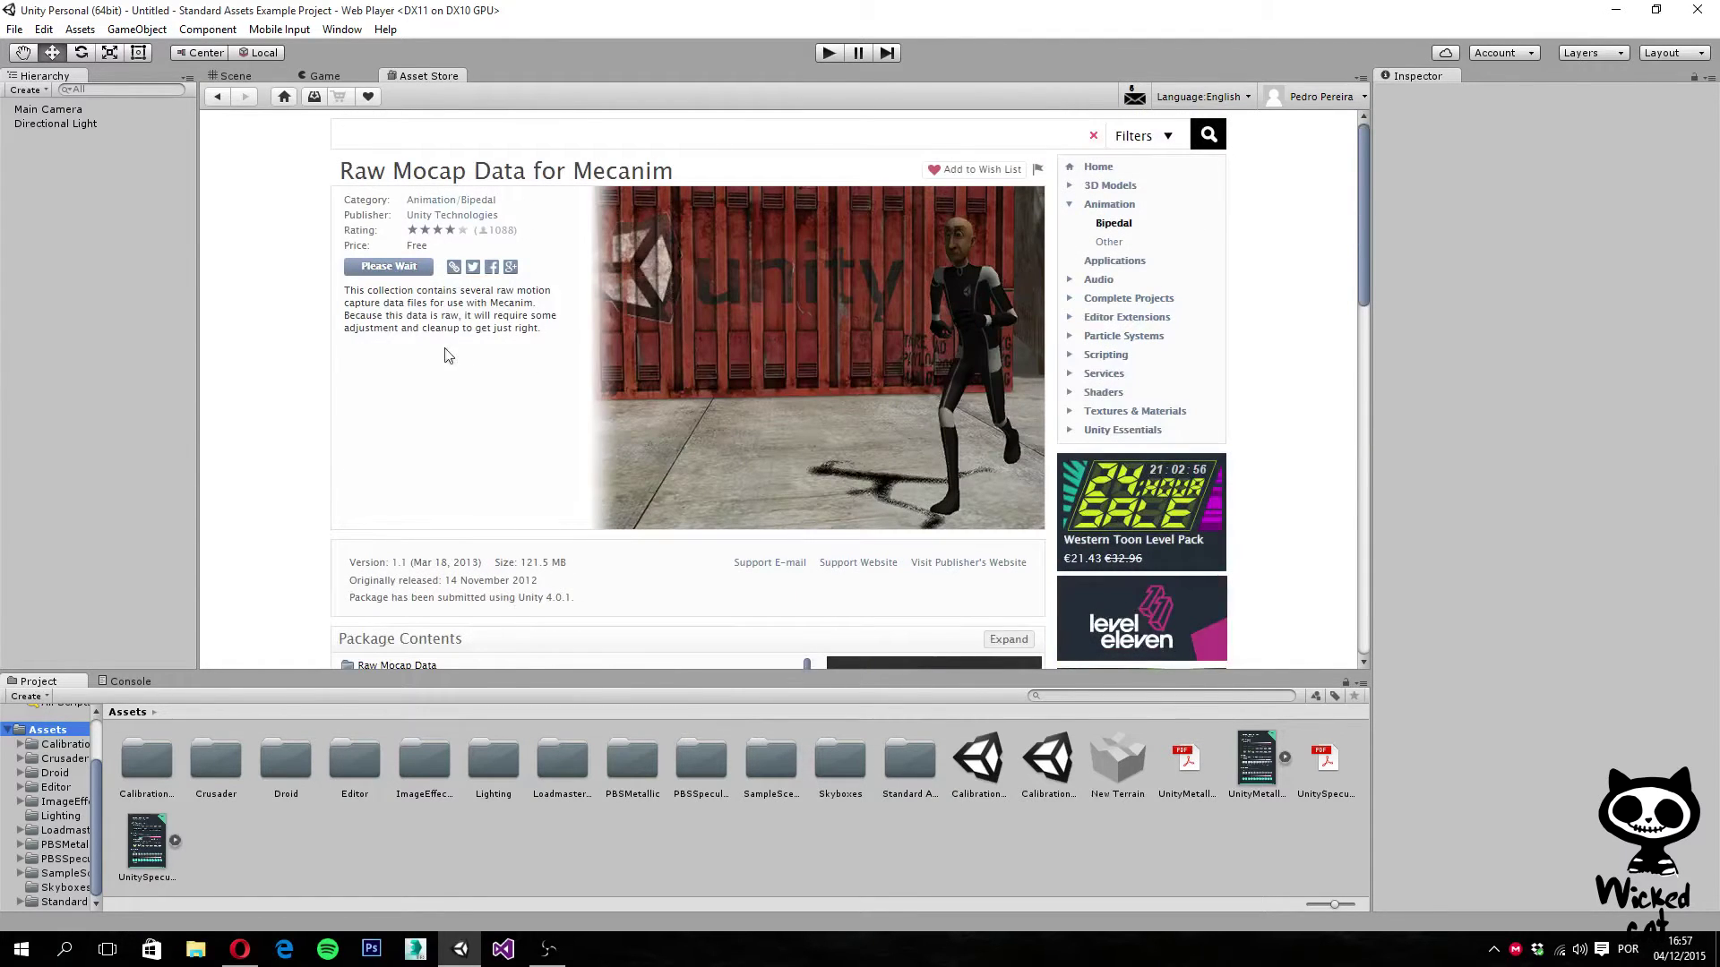
pyautogui.scroll(-4, 457, 348)
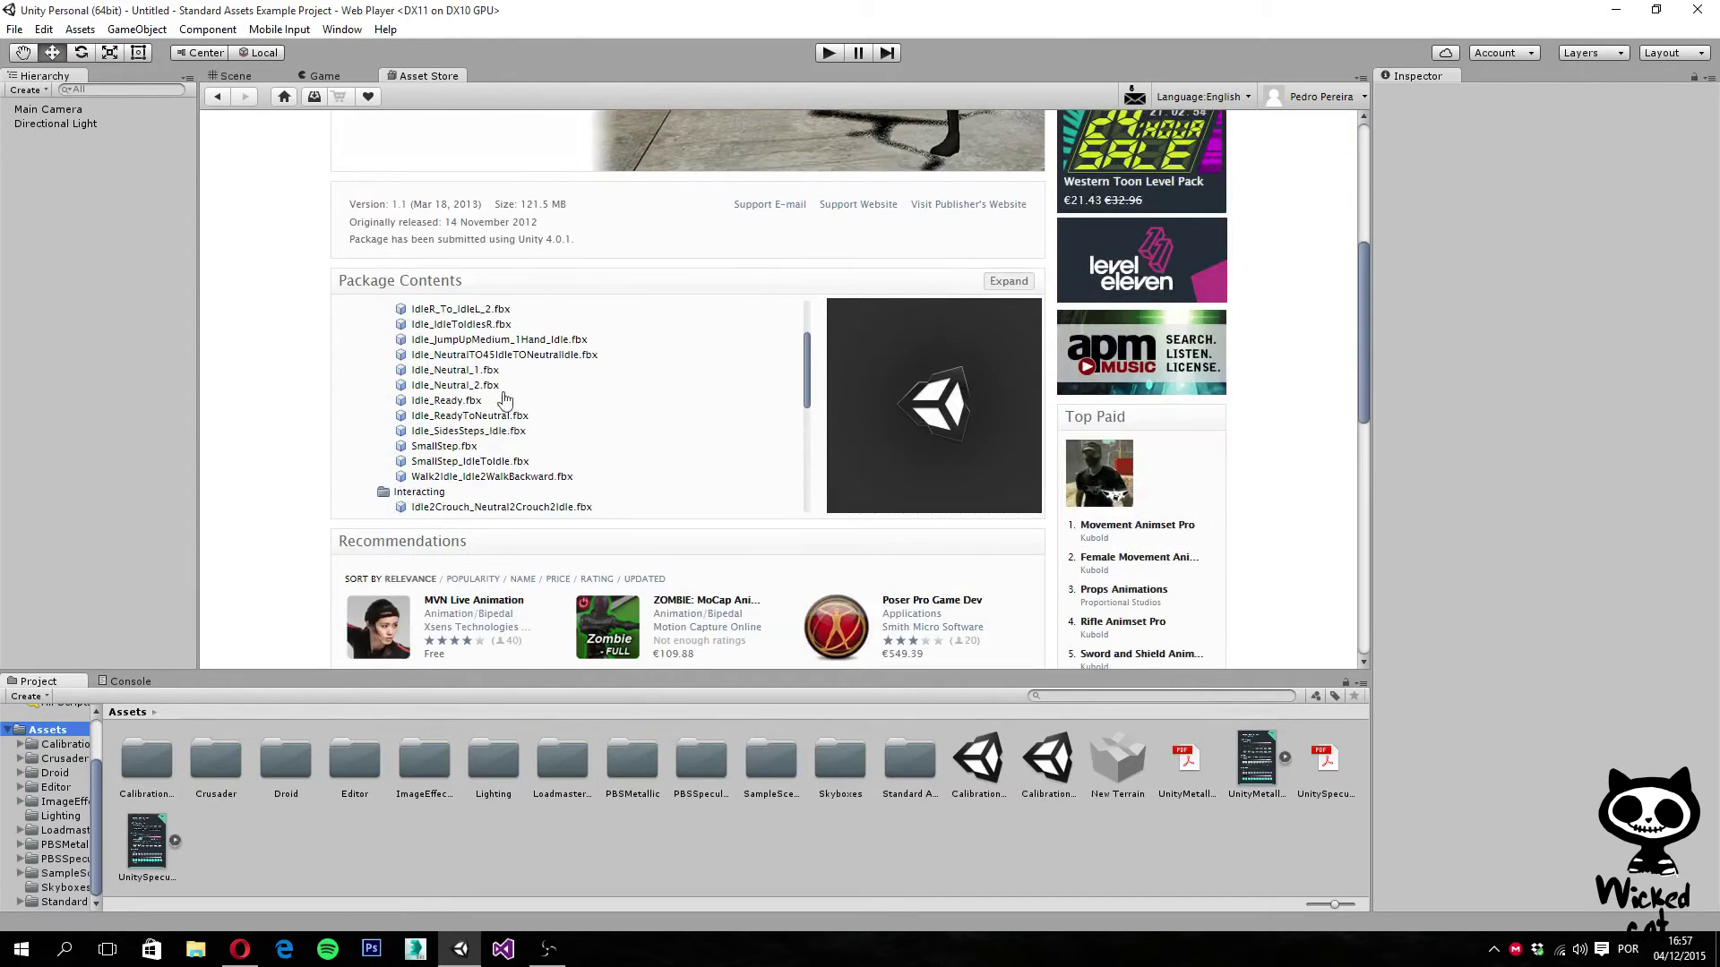
pyautogui.scroll(1, 506, 400)
pyautogui.scroll(3, 506, 399)
pyautogui.scroll(-5, 449, 345)
pyautogui.scroll(5, 449, 346)
pyautogui.scroll(-3, 504, 399)
pyautogui.scroll(-3, 504, 399)
pyautogui.scroll(3, 598, 461)
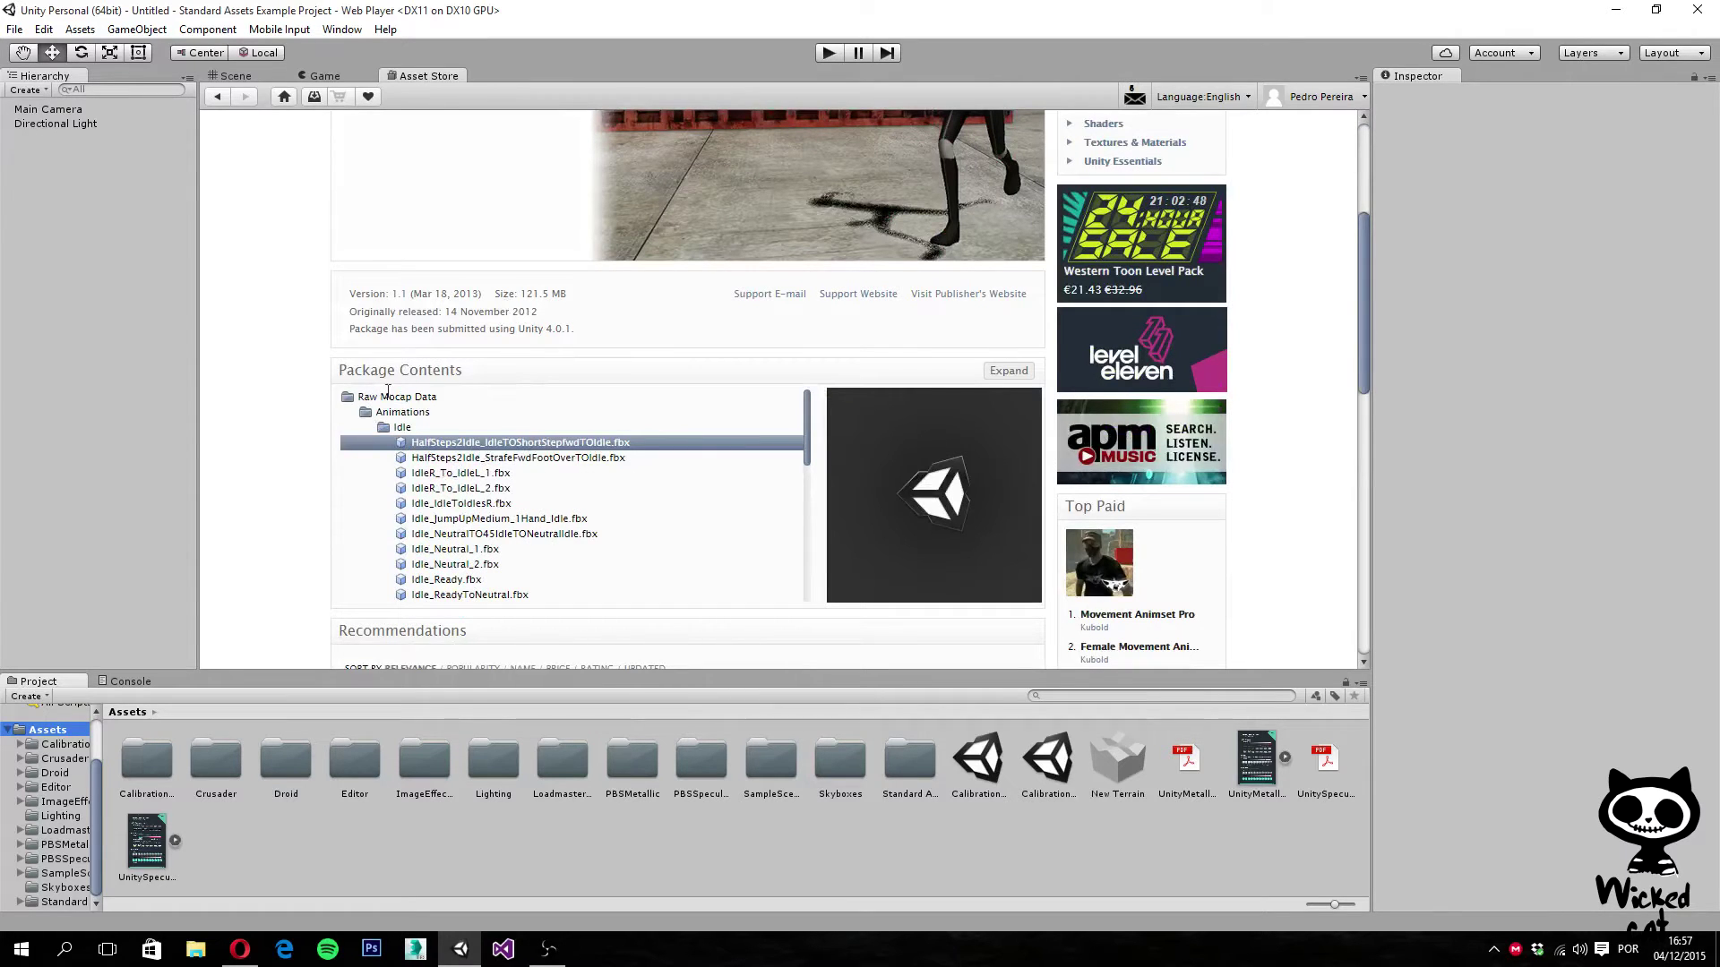
pyautogui.scroll(-1, 491, 495)
pyautogui.scroll(-4, 491, 496)
pyautogui.scroll(-3, 479, 498)
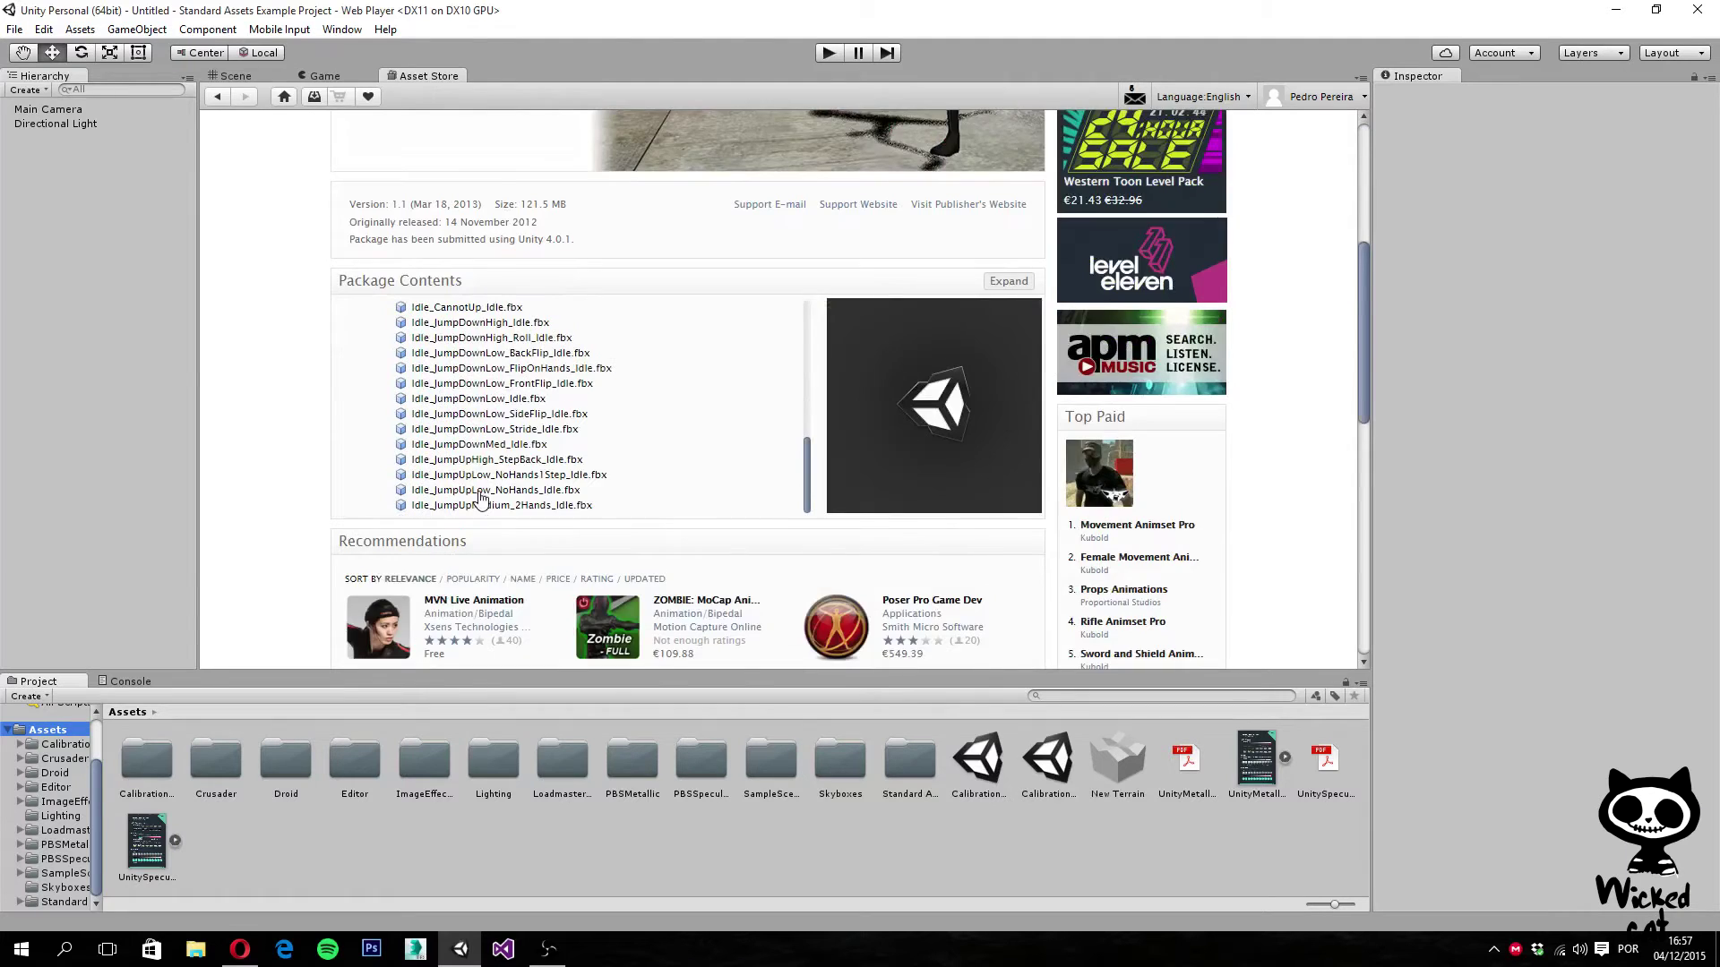
pyautogui.scroll(5, 458, 442)
pyautogui.scroll(6, 484, 480)
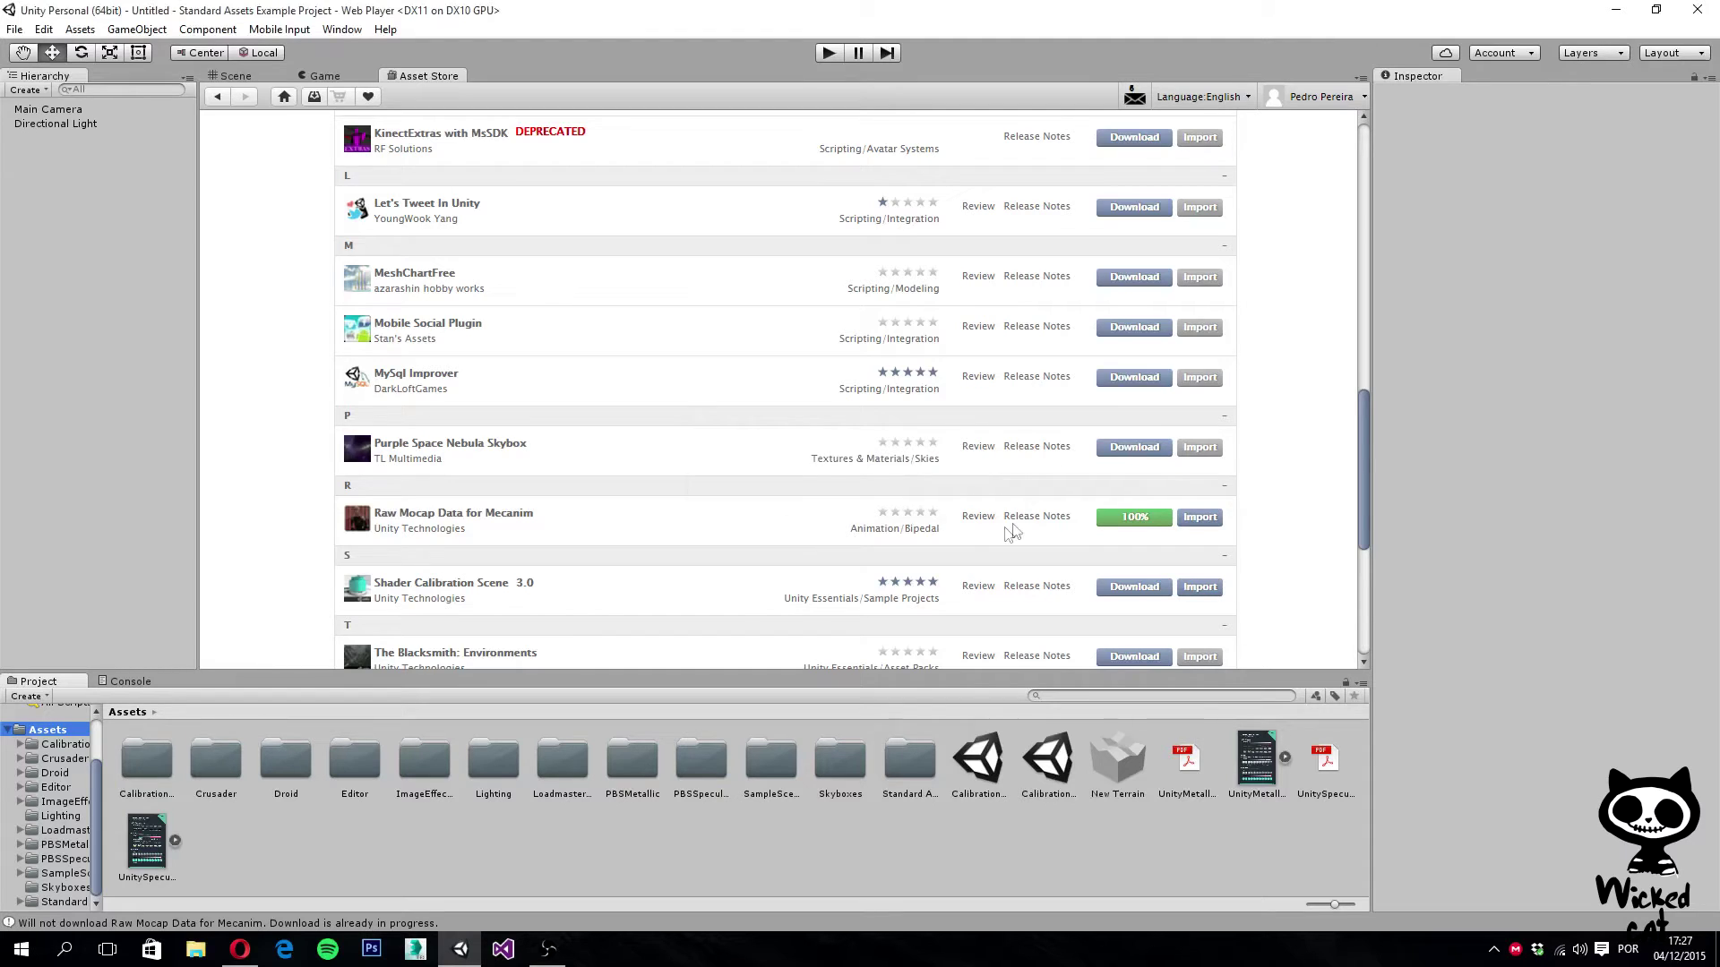
# Import the complete Raw Mocap Data for Mecanim package and open its Raw Mocap Data folder in the project assets
pyautogui.click(1200, 518)
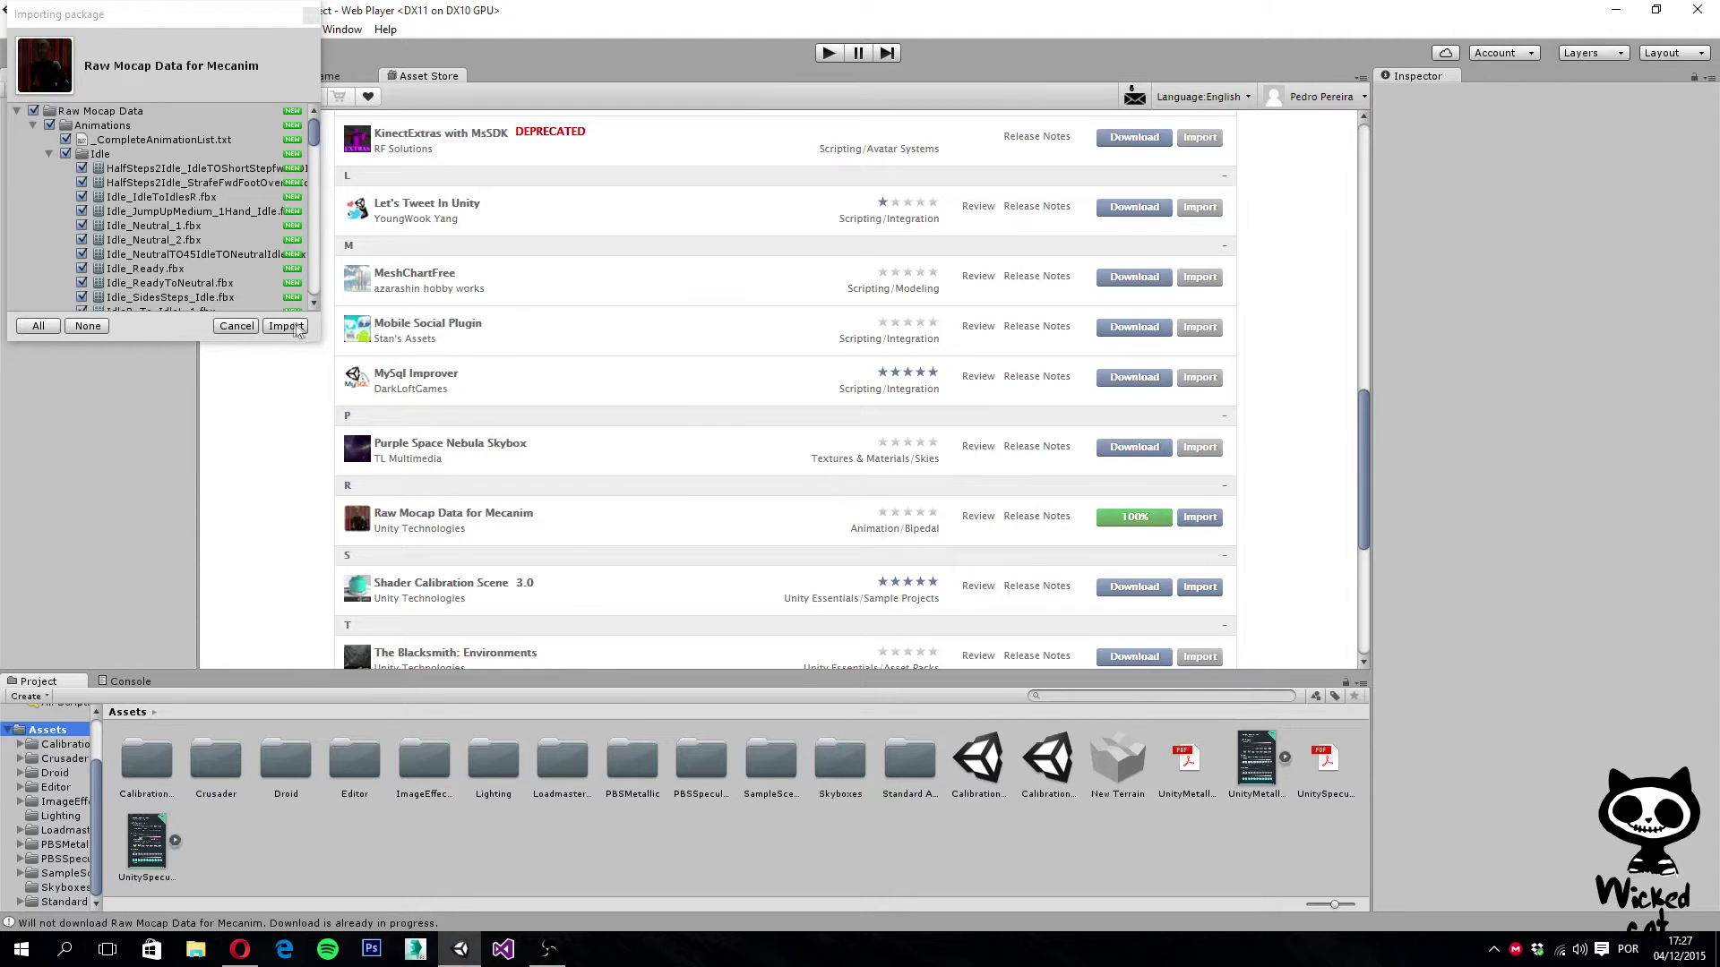
pyautogui.click(287, 326)
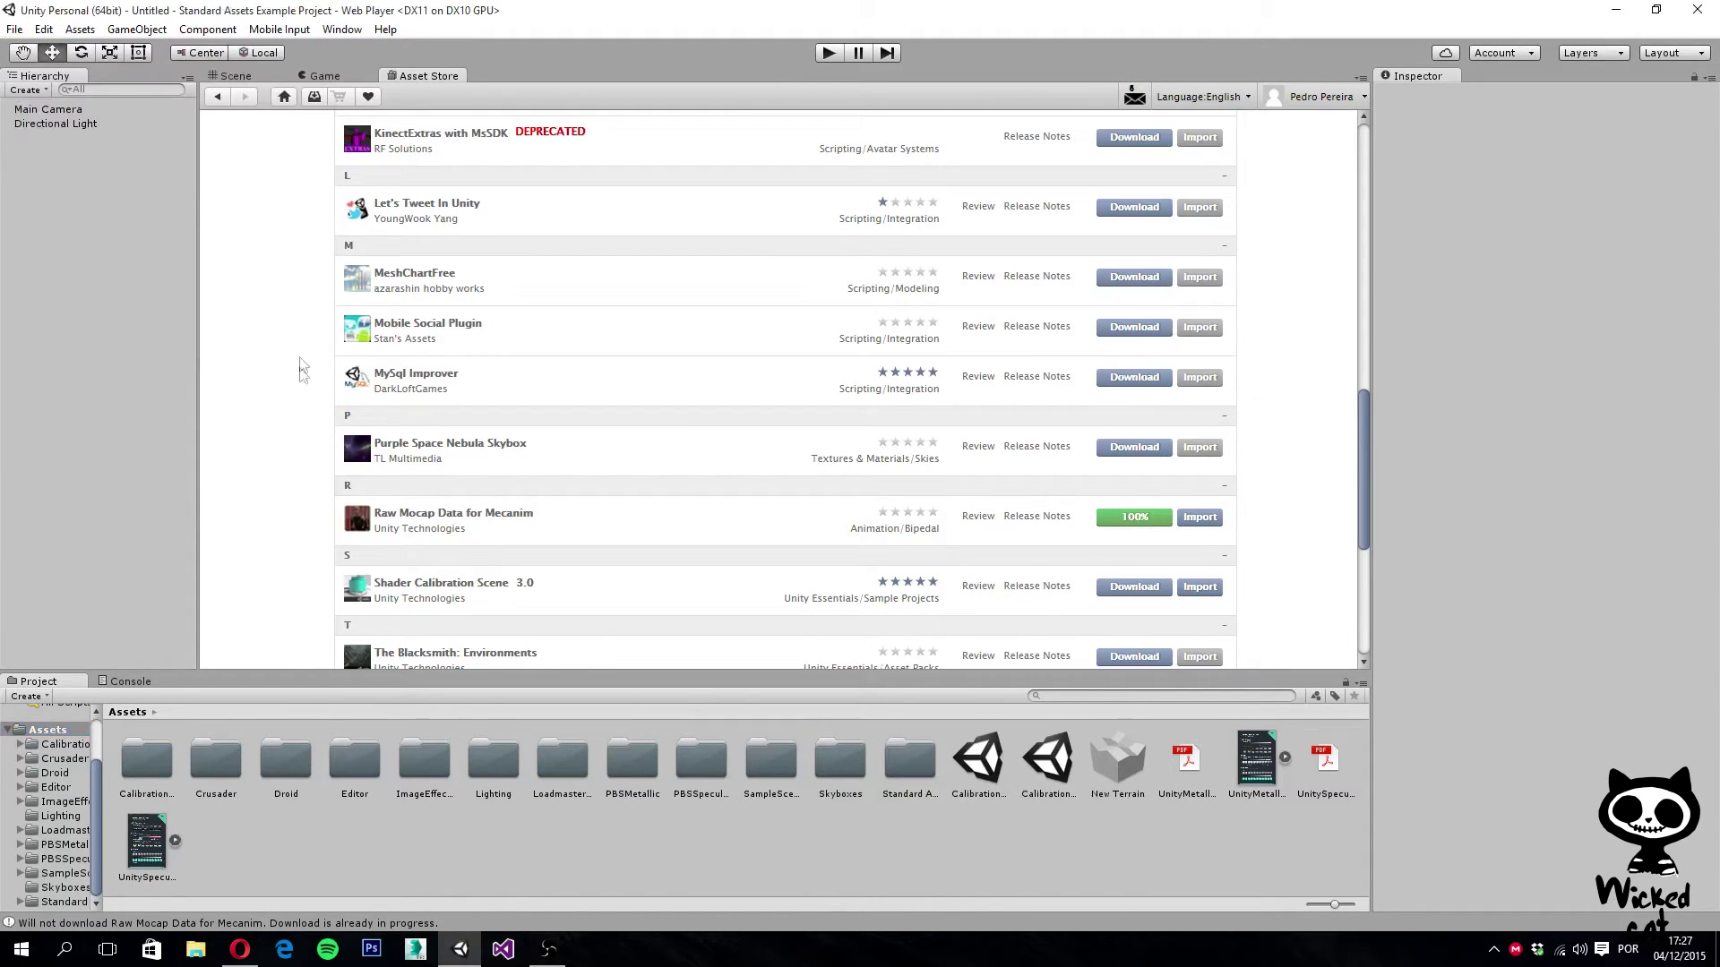
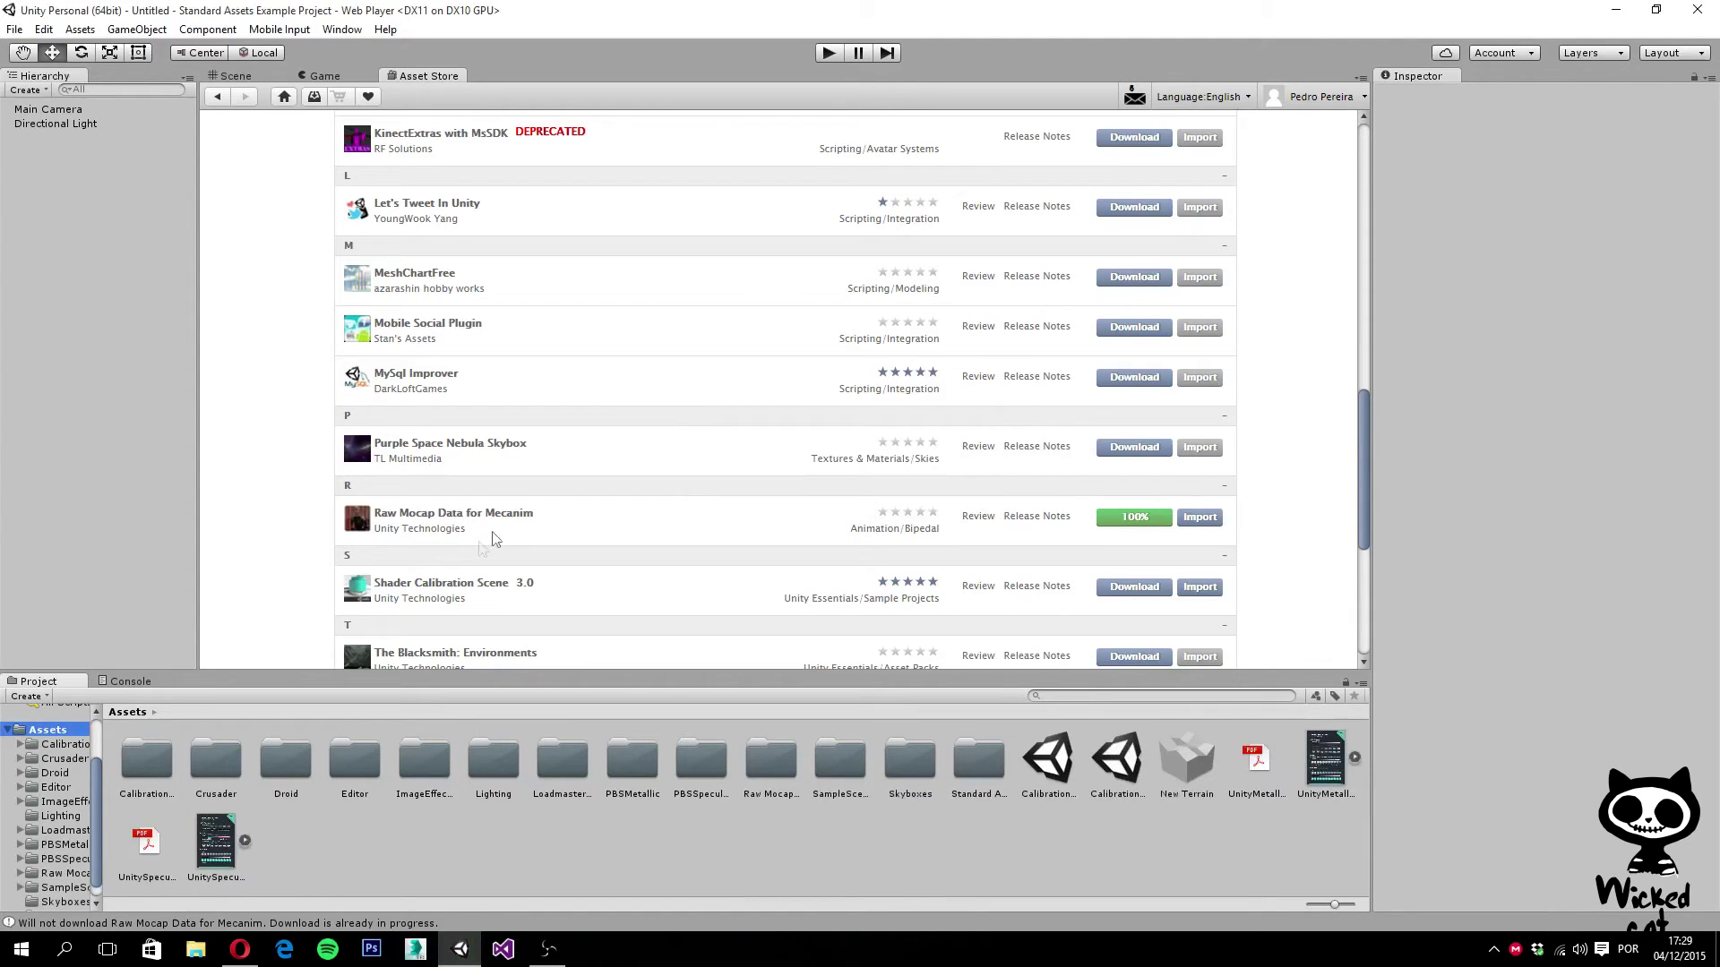
pyautogui.click(758, 761)
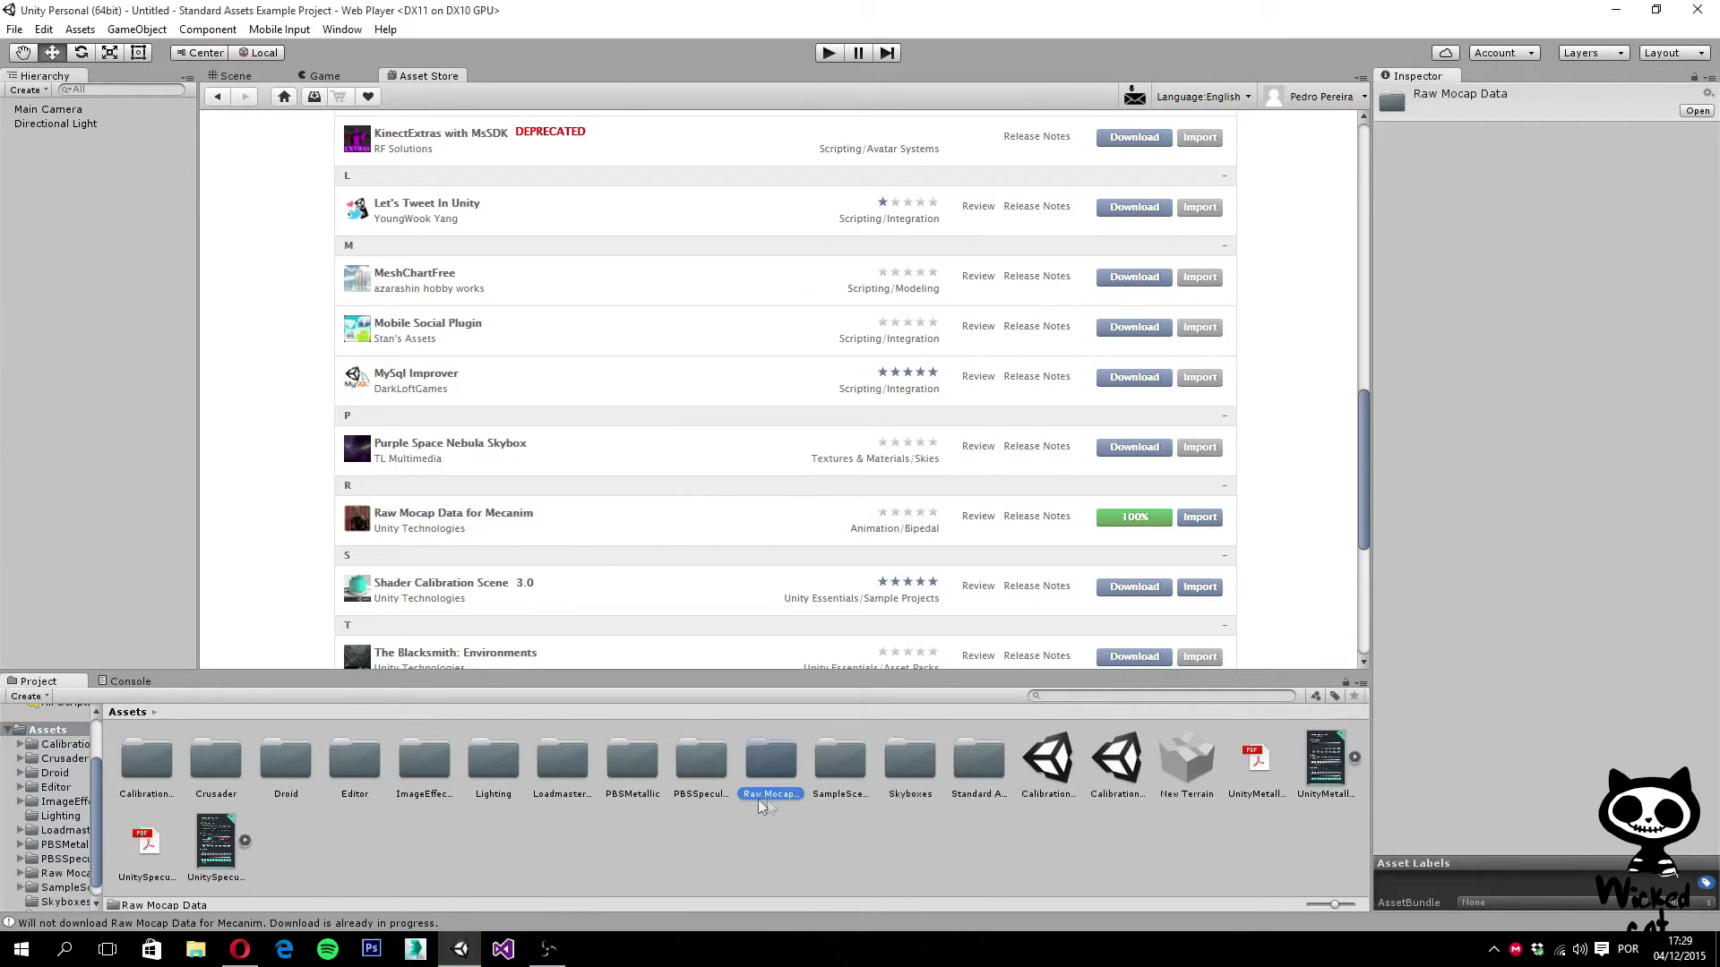
pyautogui.doubleClick(771, 760)
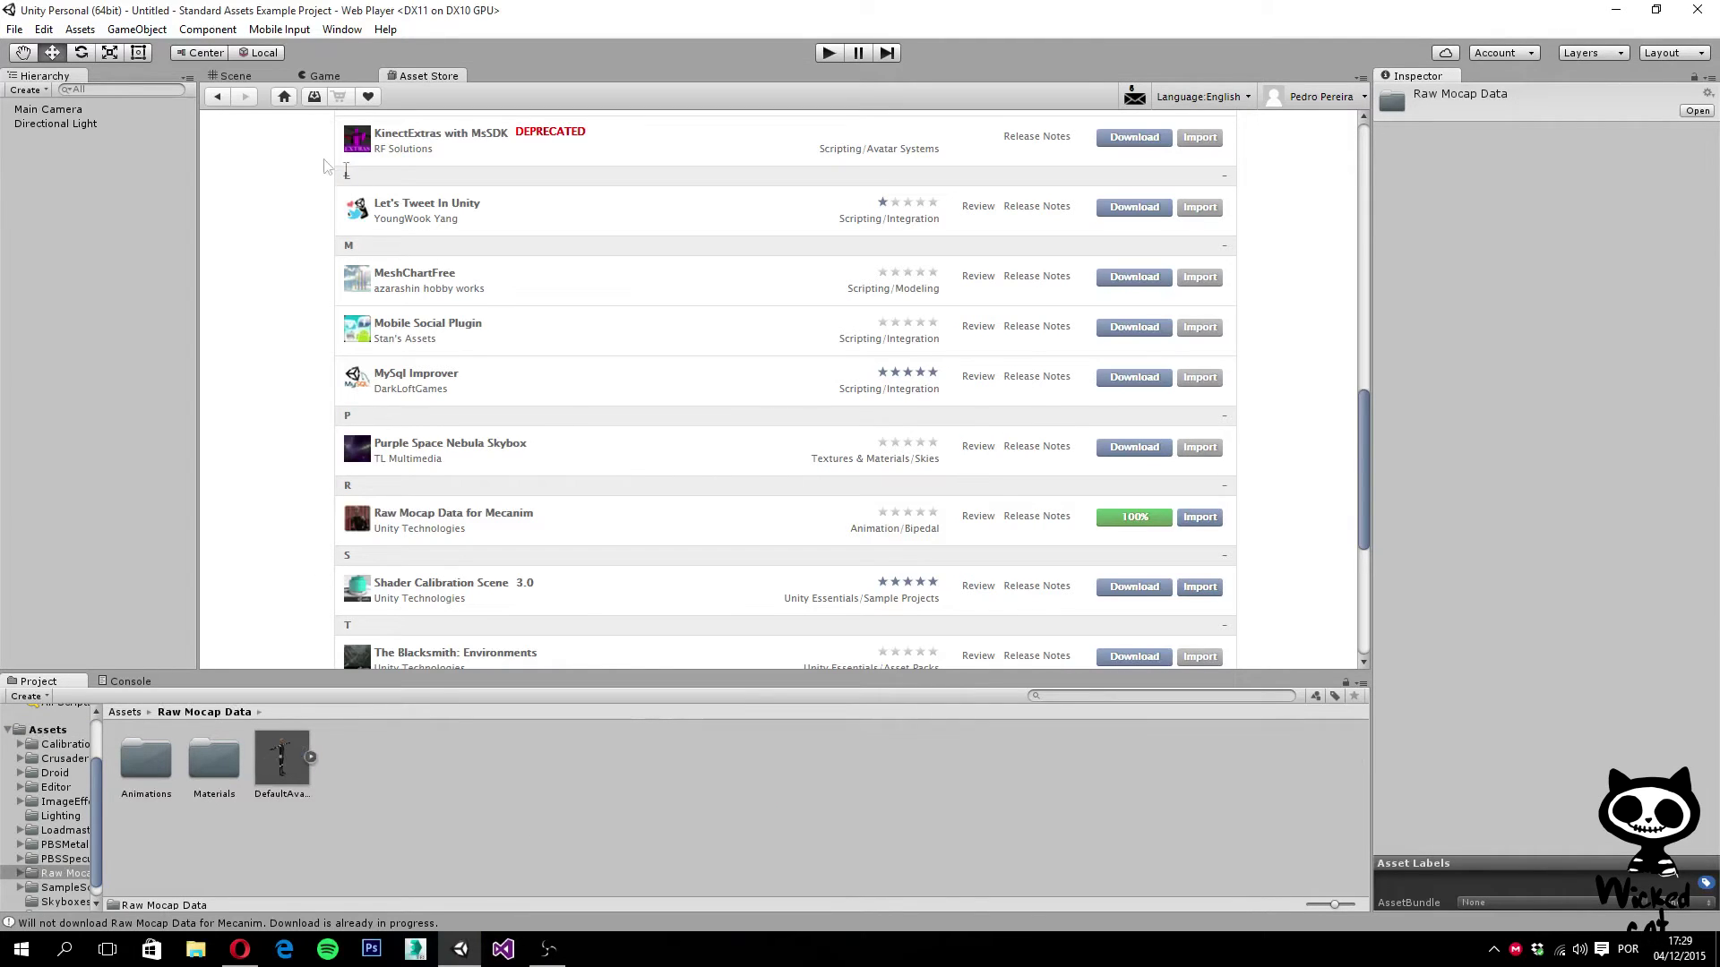
# Switch to the Scene view and add a 3D plane to the scene
pyautogui.click(252, 77)
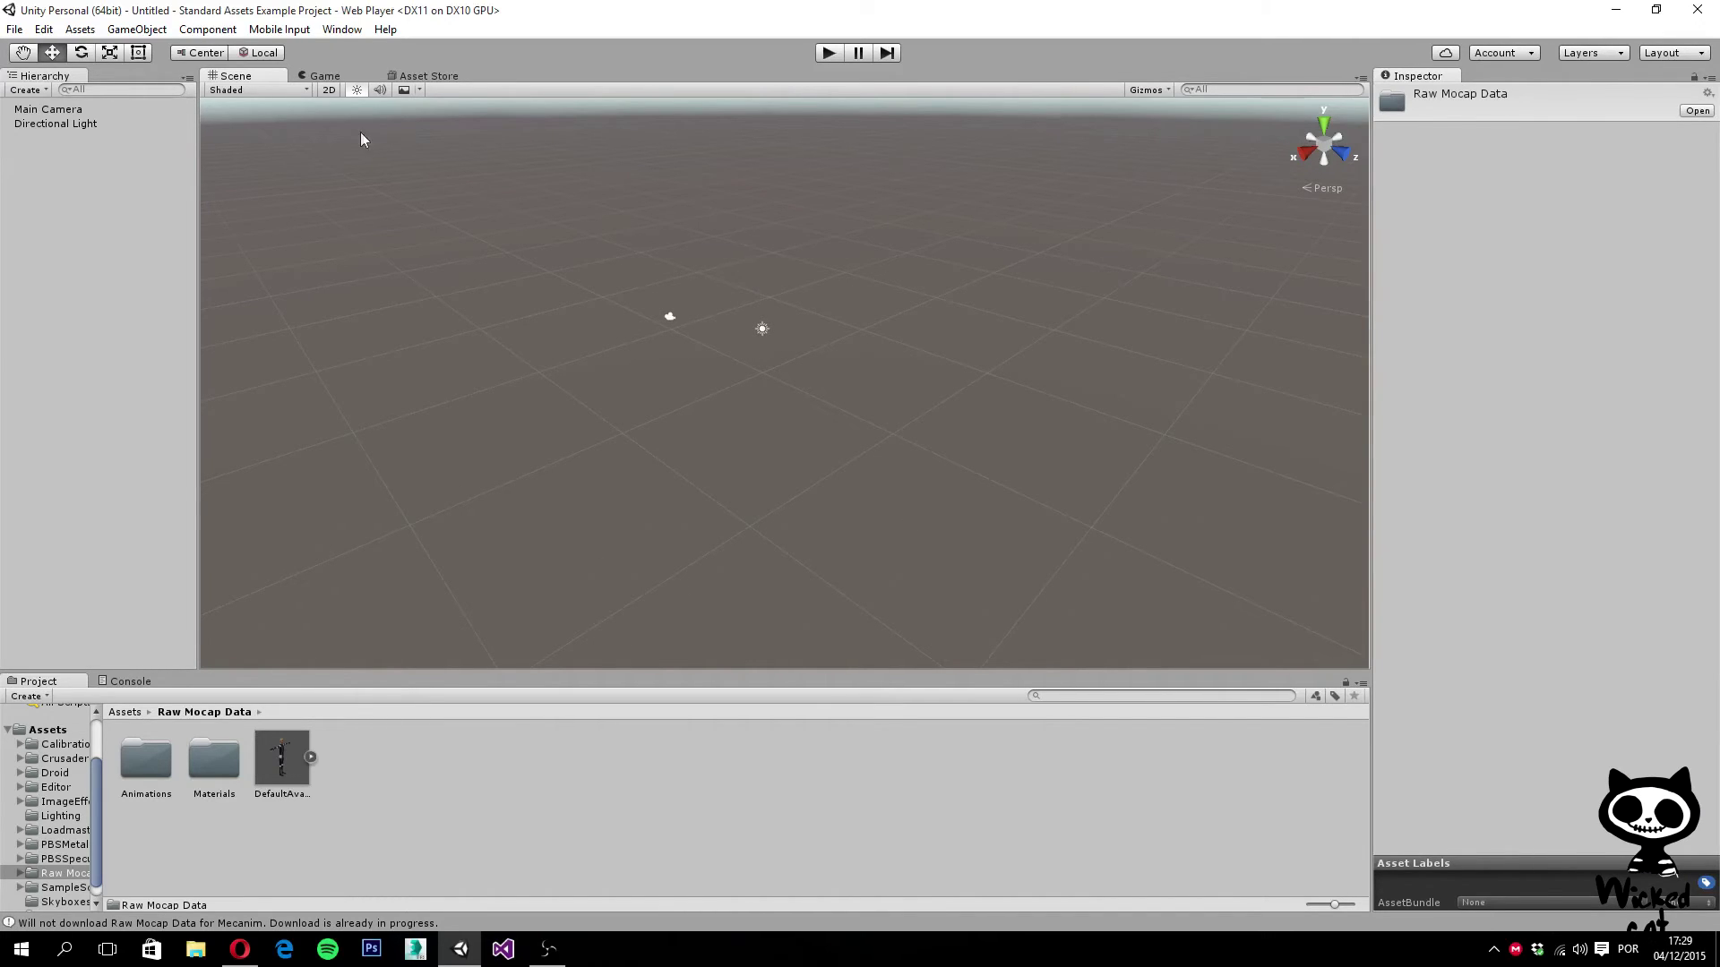
pyautogui.click(136, 29)
pyautogui.moveTo(184, 89)
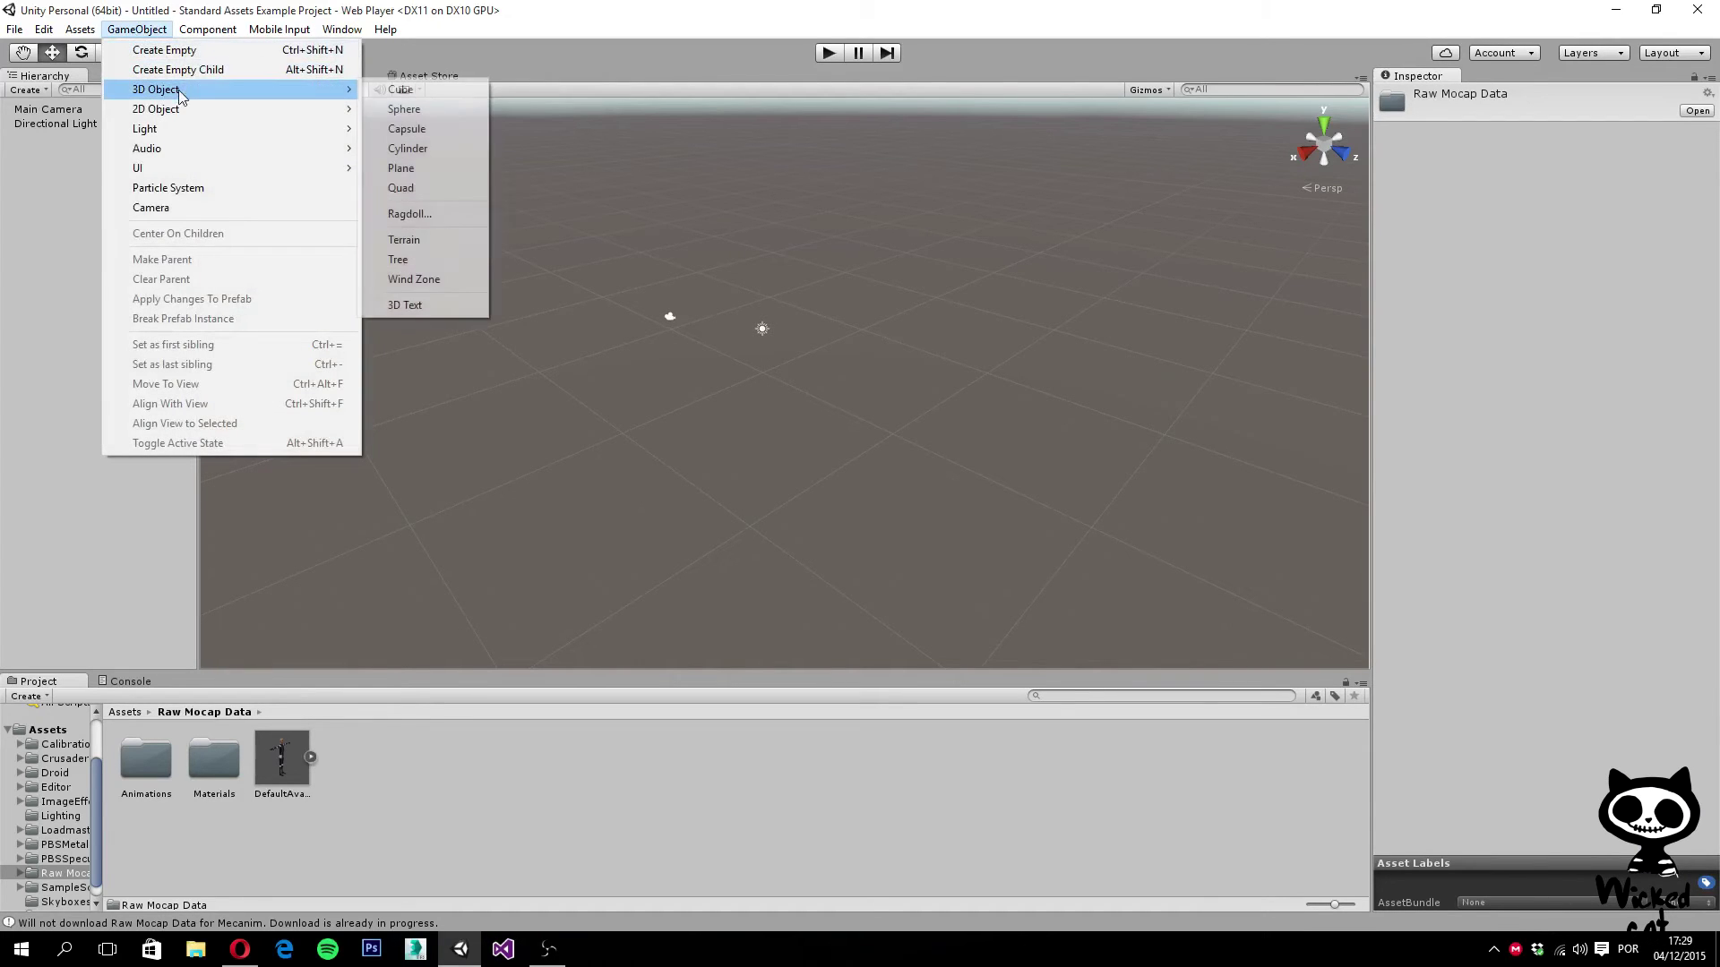
pyautogui.click(426, 170)
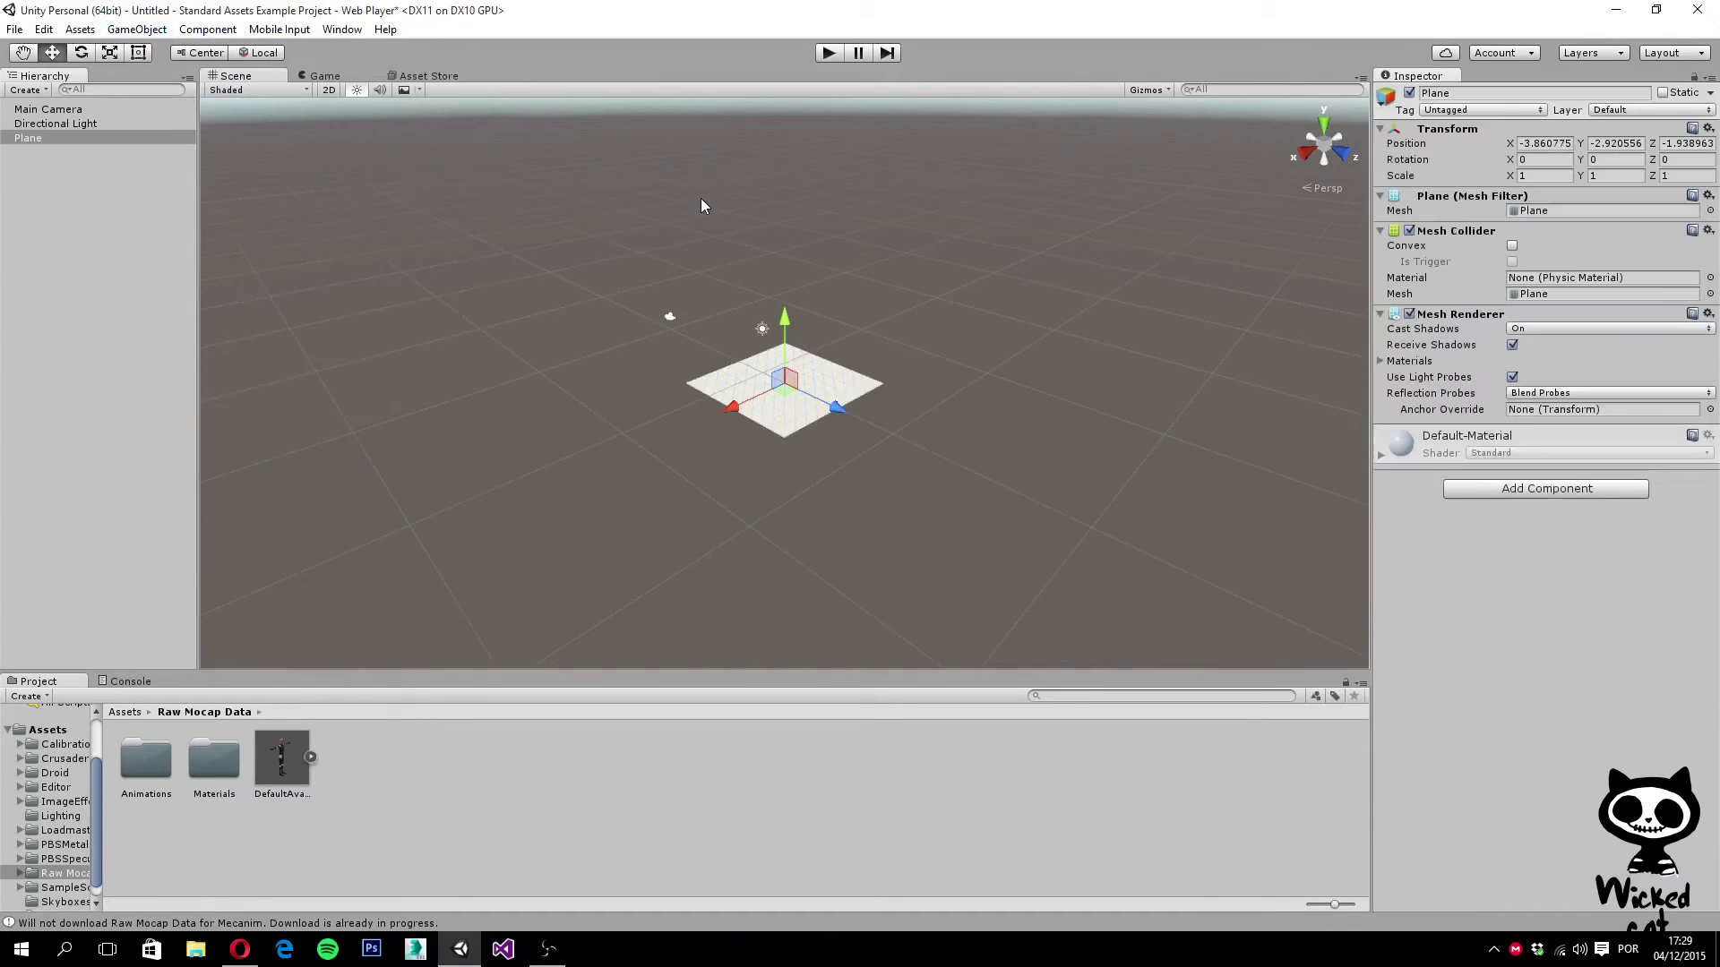
# Set the plane's scale to 25 on both X and Z
pyautogui.click(1563, 176)
pyautogui.write('100')
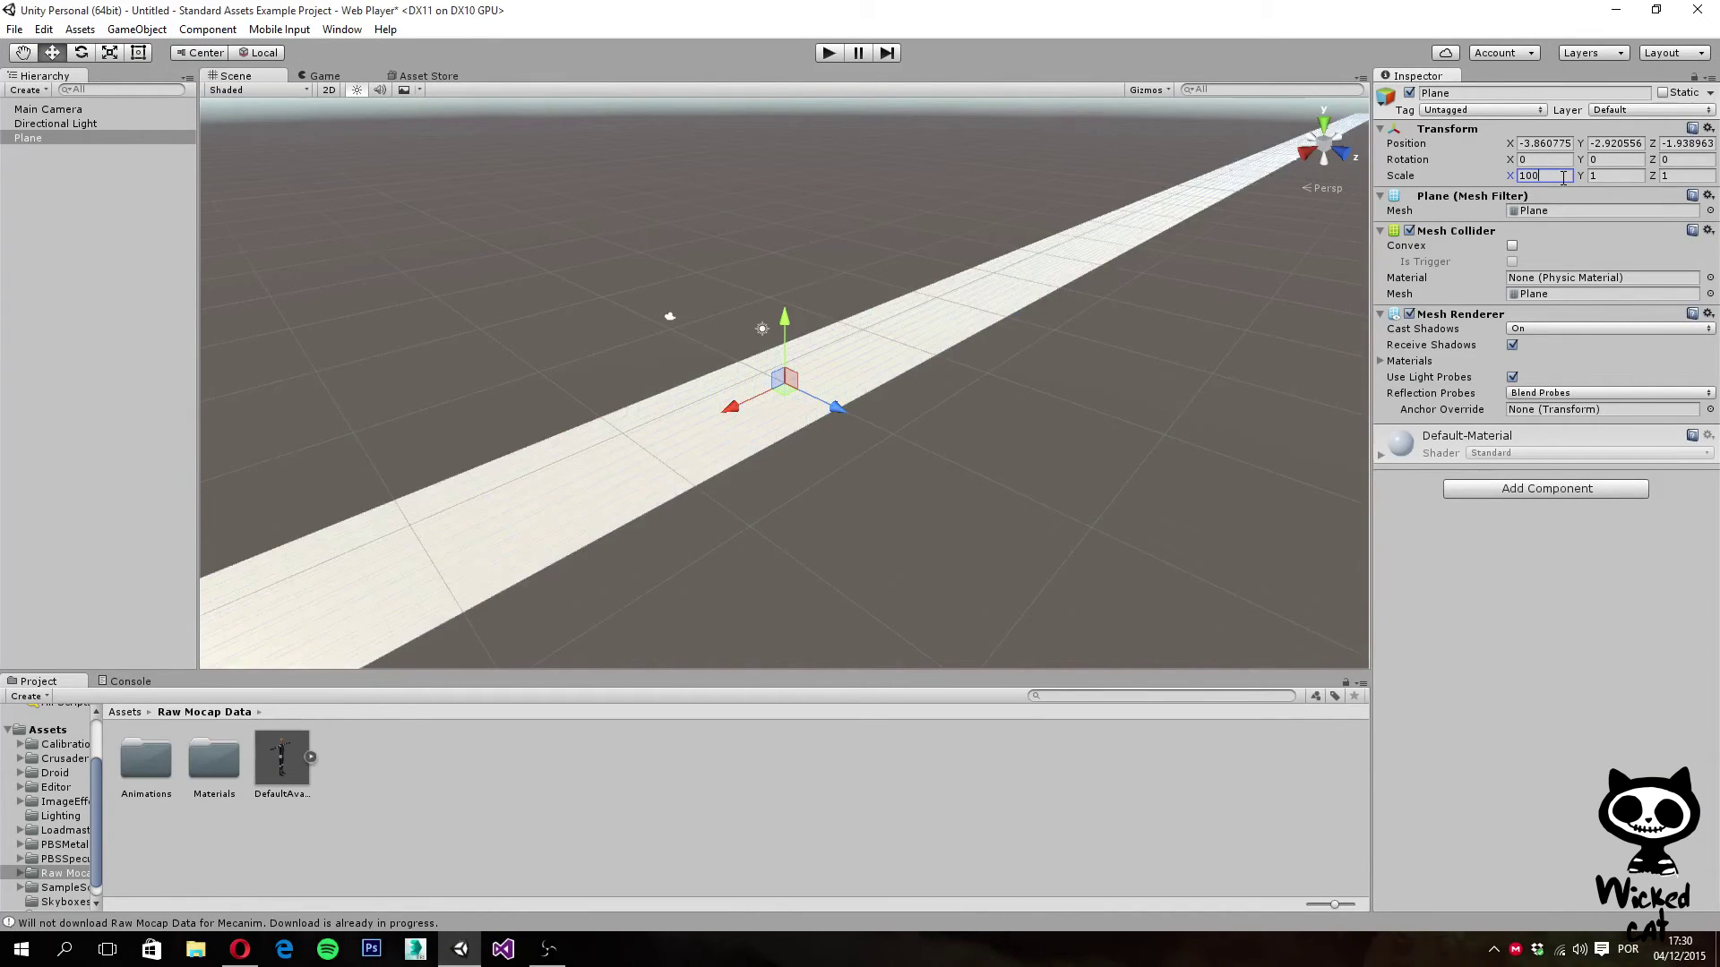
pyautogui.press('BackSpace')
pyautogui.press('BackSpace')
pyautogui.press('BackSpace')
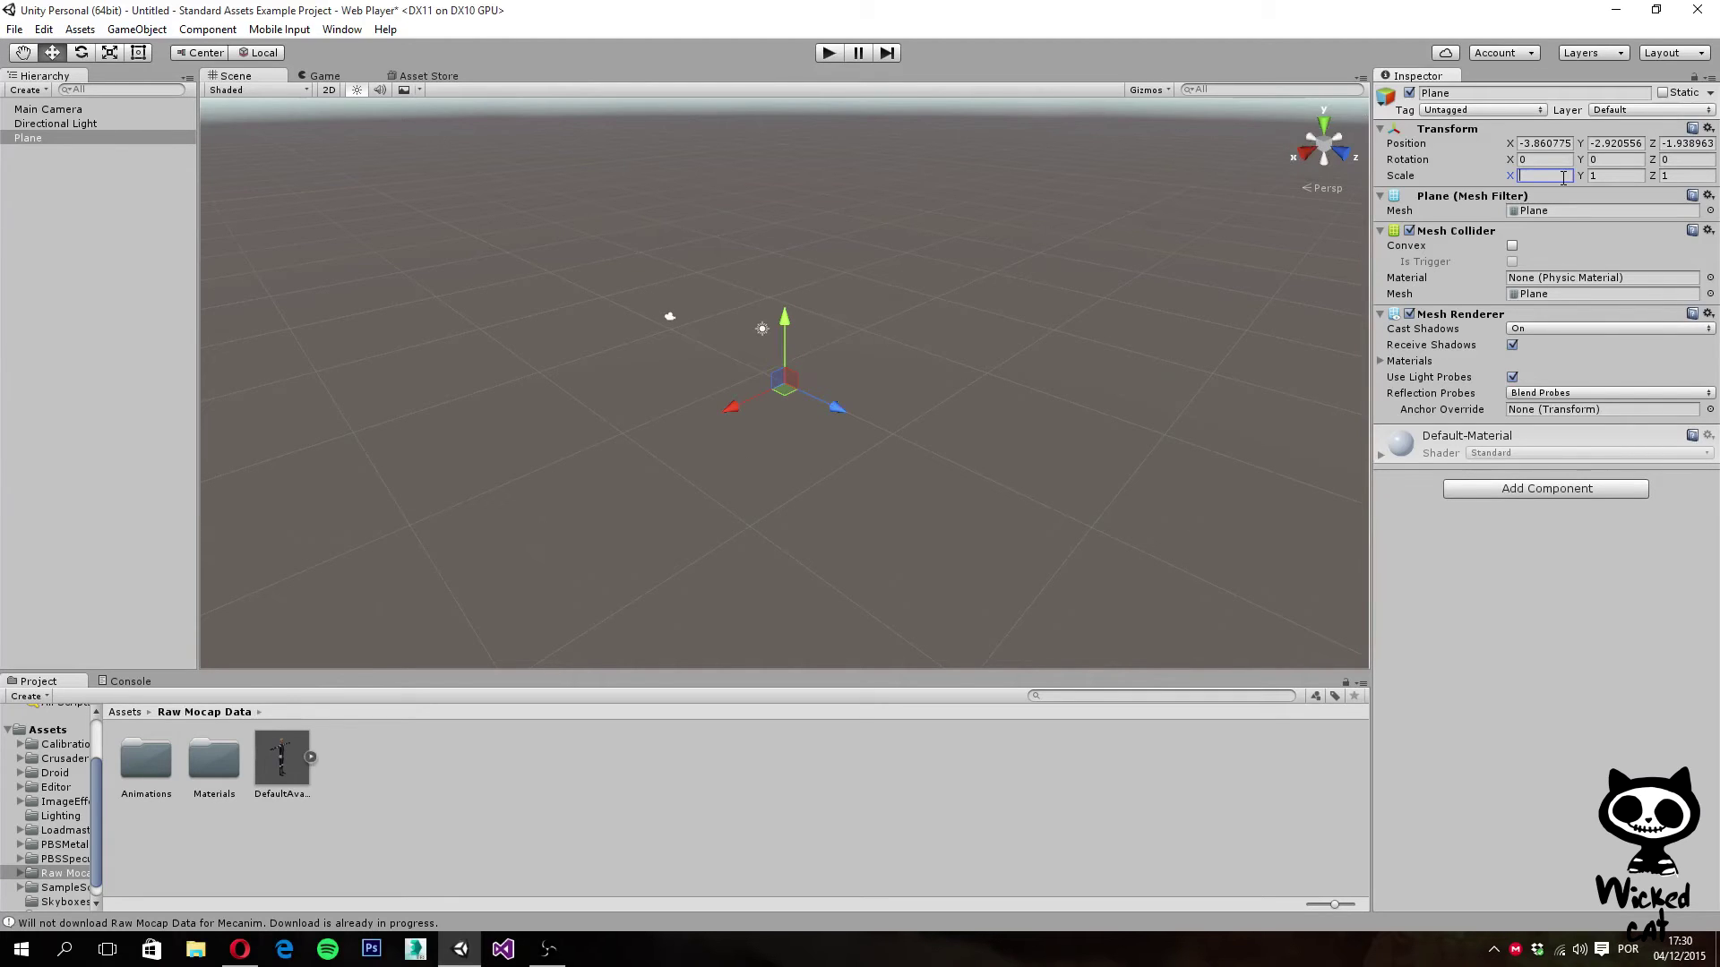
pyautogui.write('25')
pyautogui.click(1677, 176)
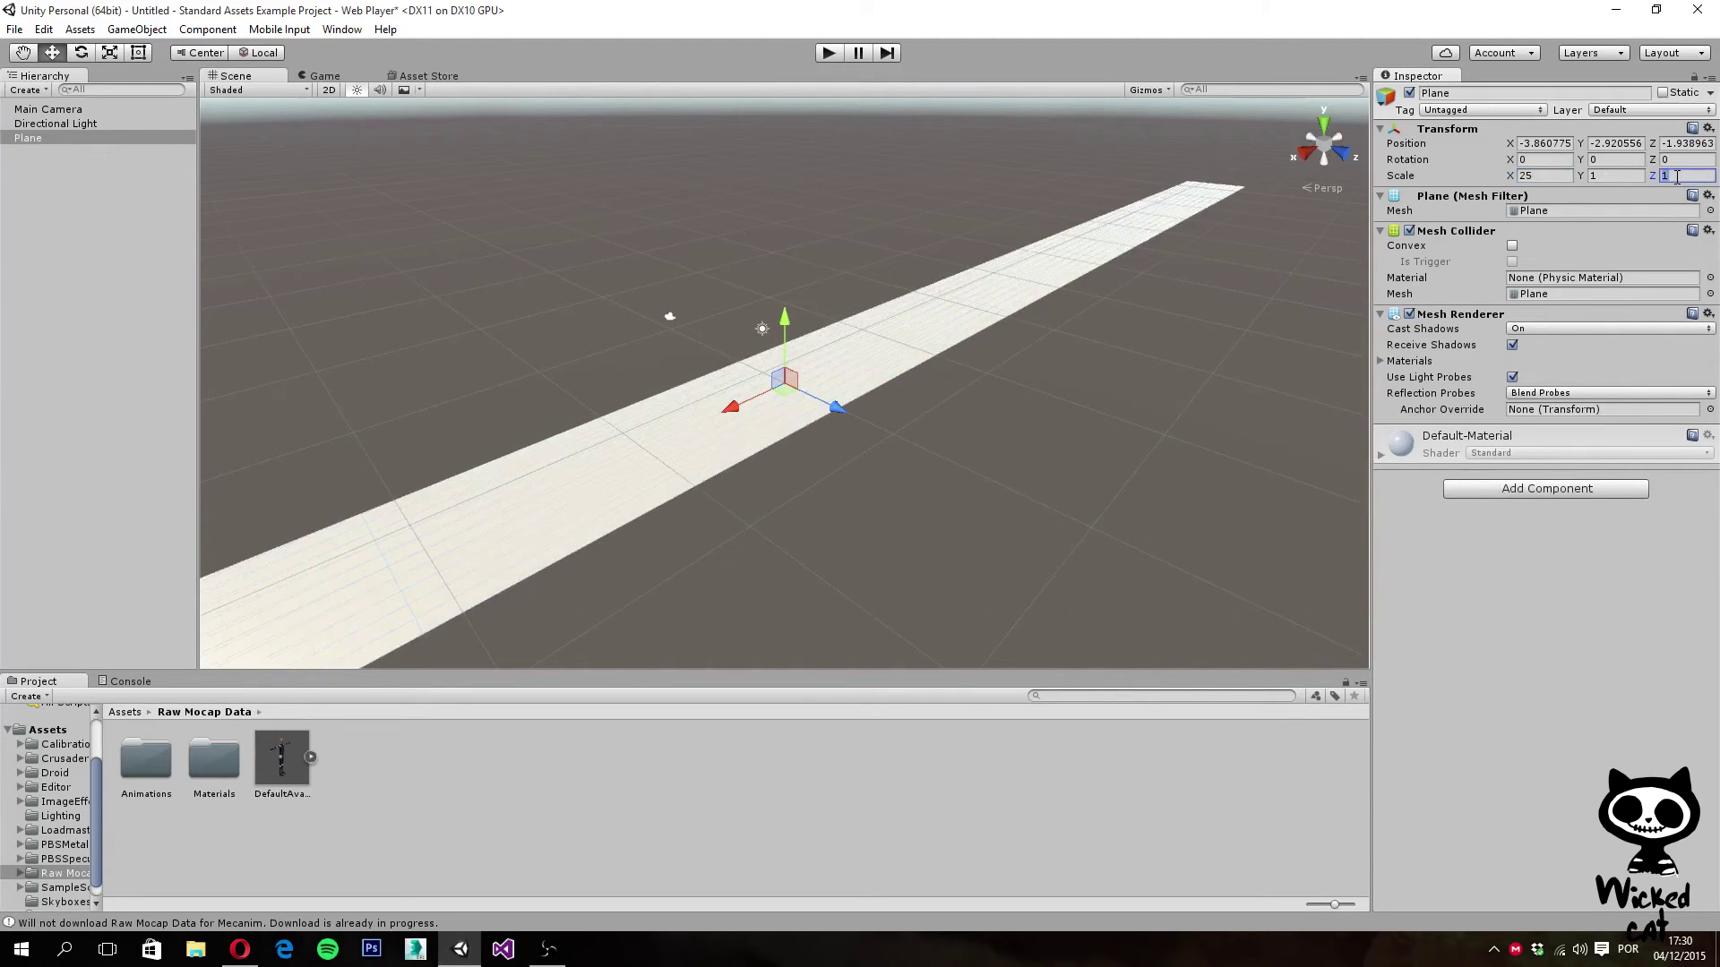
pyautogui.write('25')
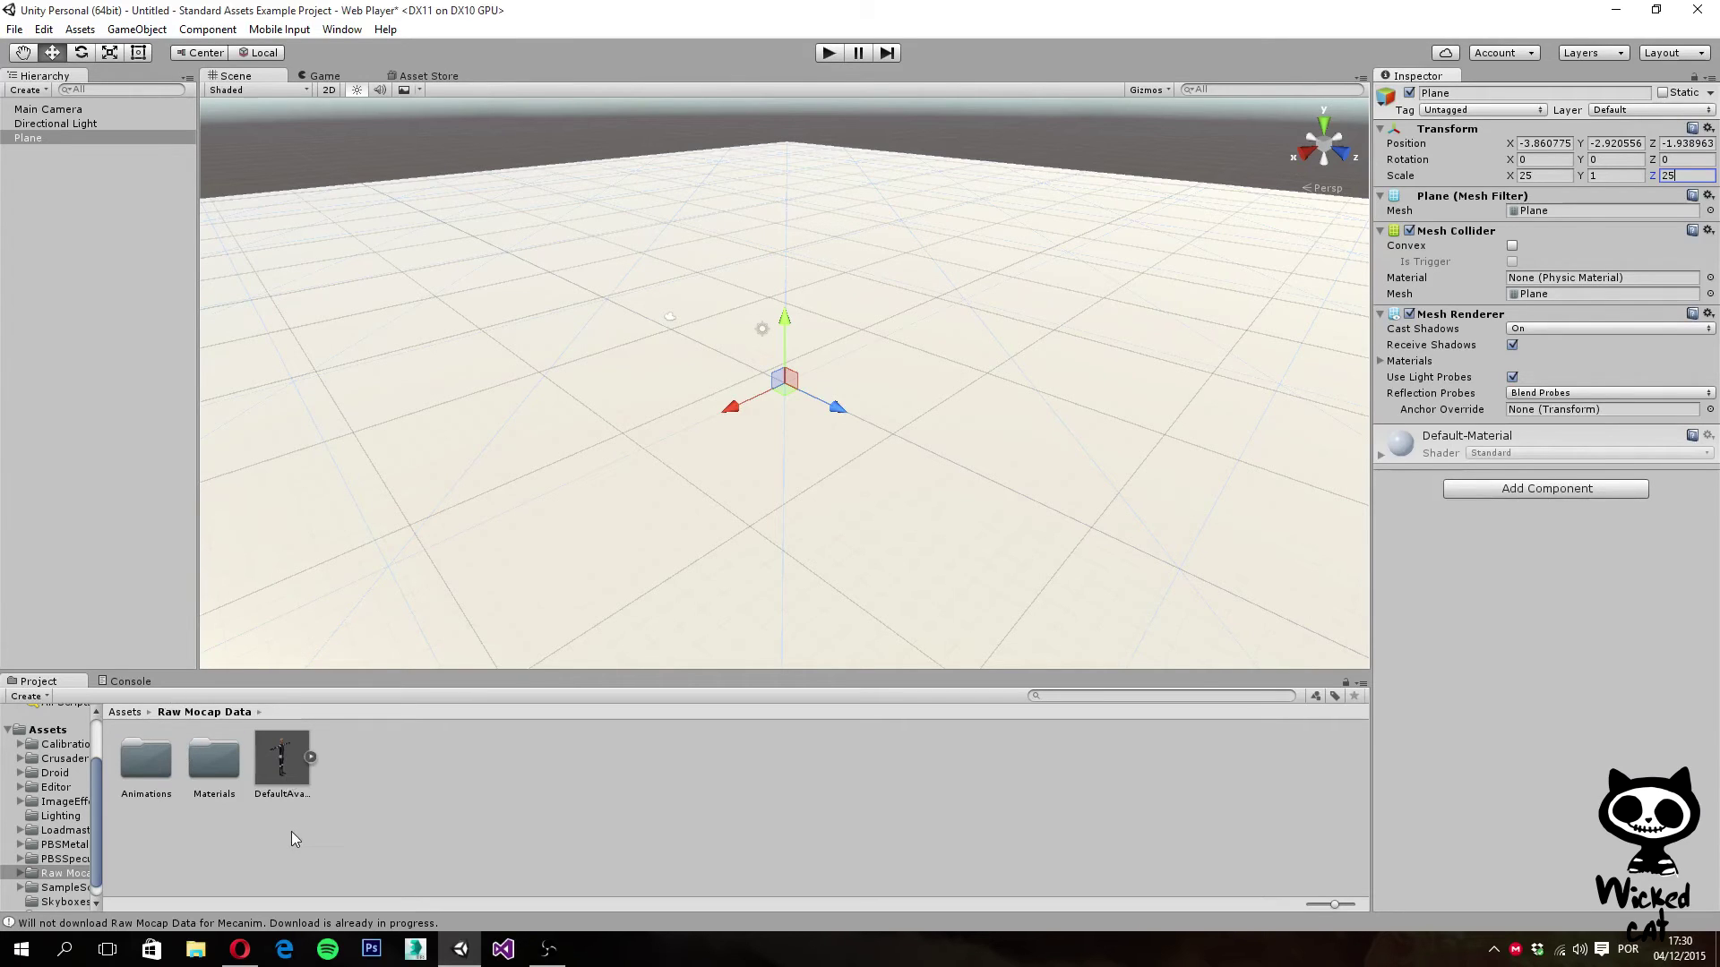
# Review the DefaultAvatar model's import settings and place the model on the plane in the scene
pyautogui.click(283, 772)
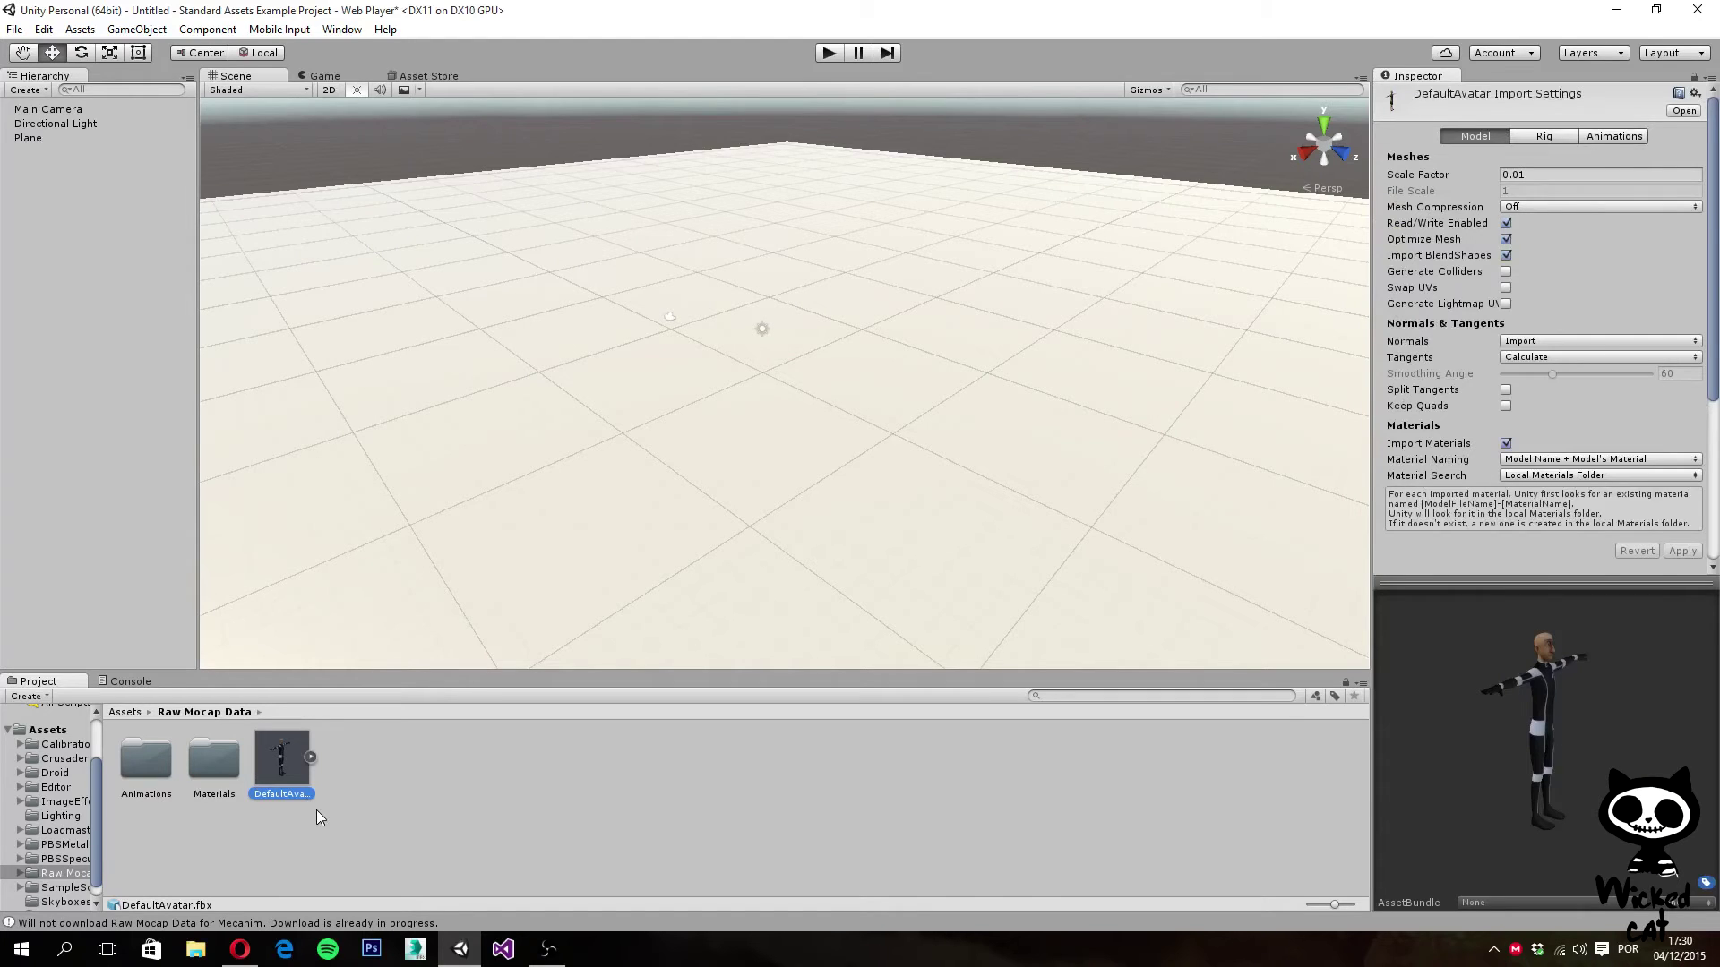
pyautogui.scroll(-5, 1612, 296)
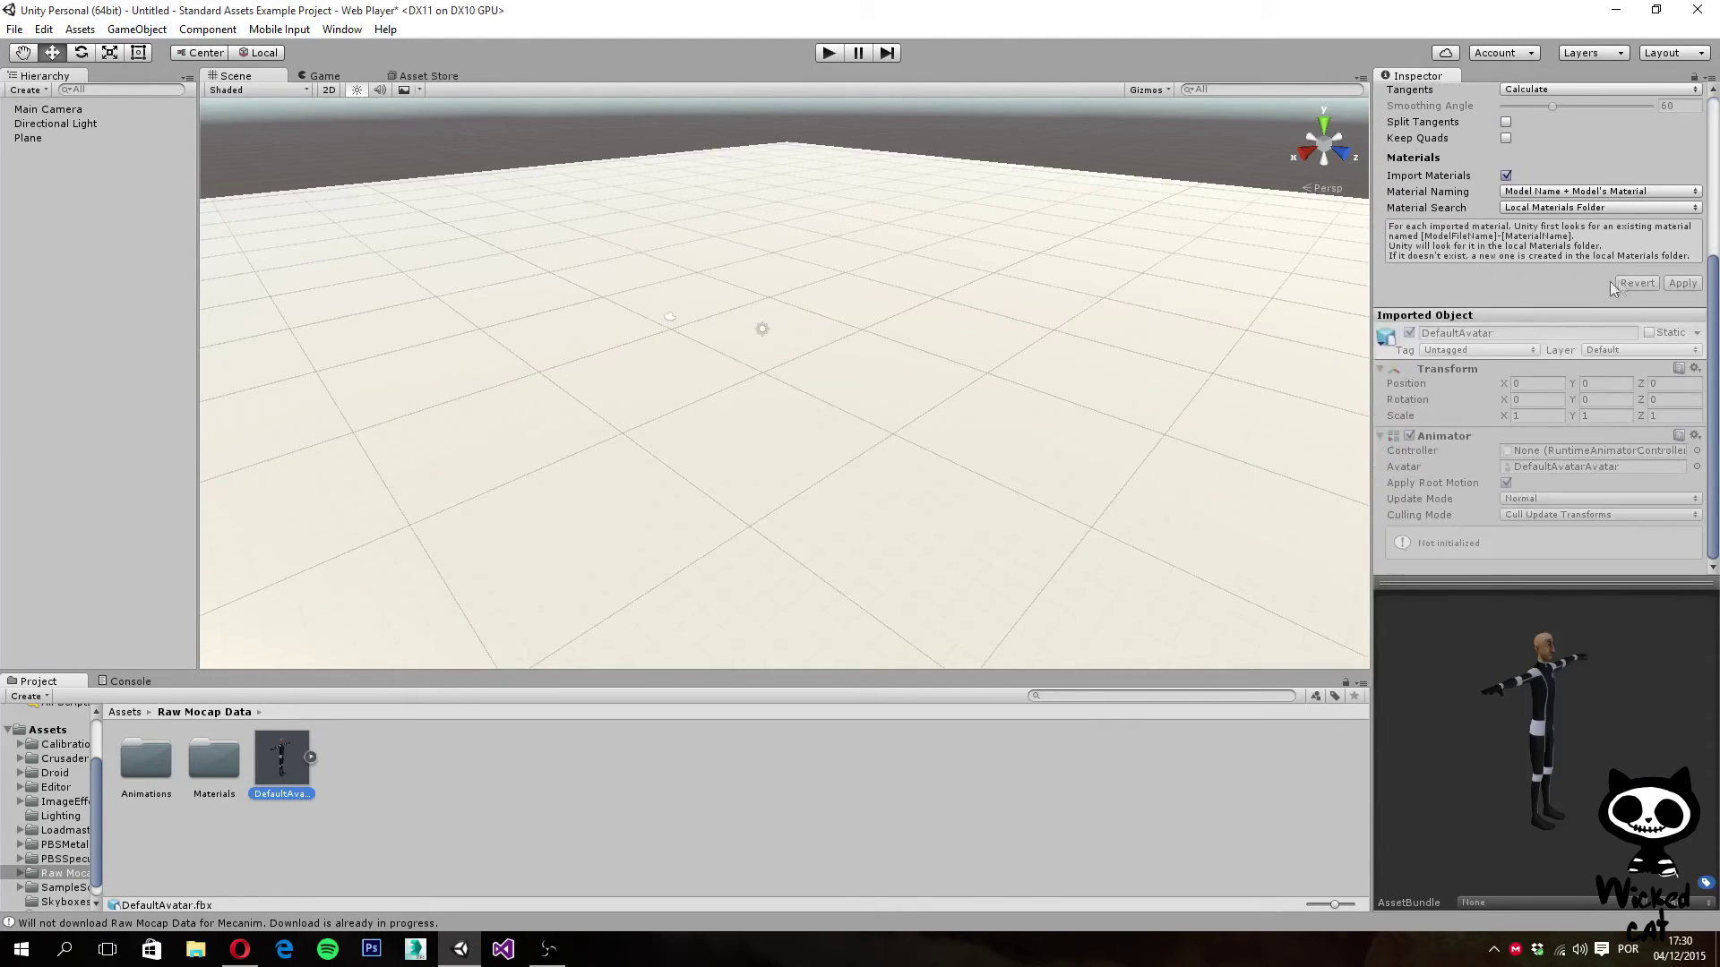
pyautogui.scroll(5, 1612, 295)
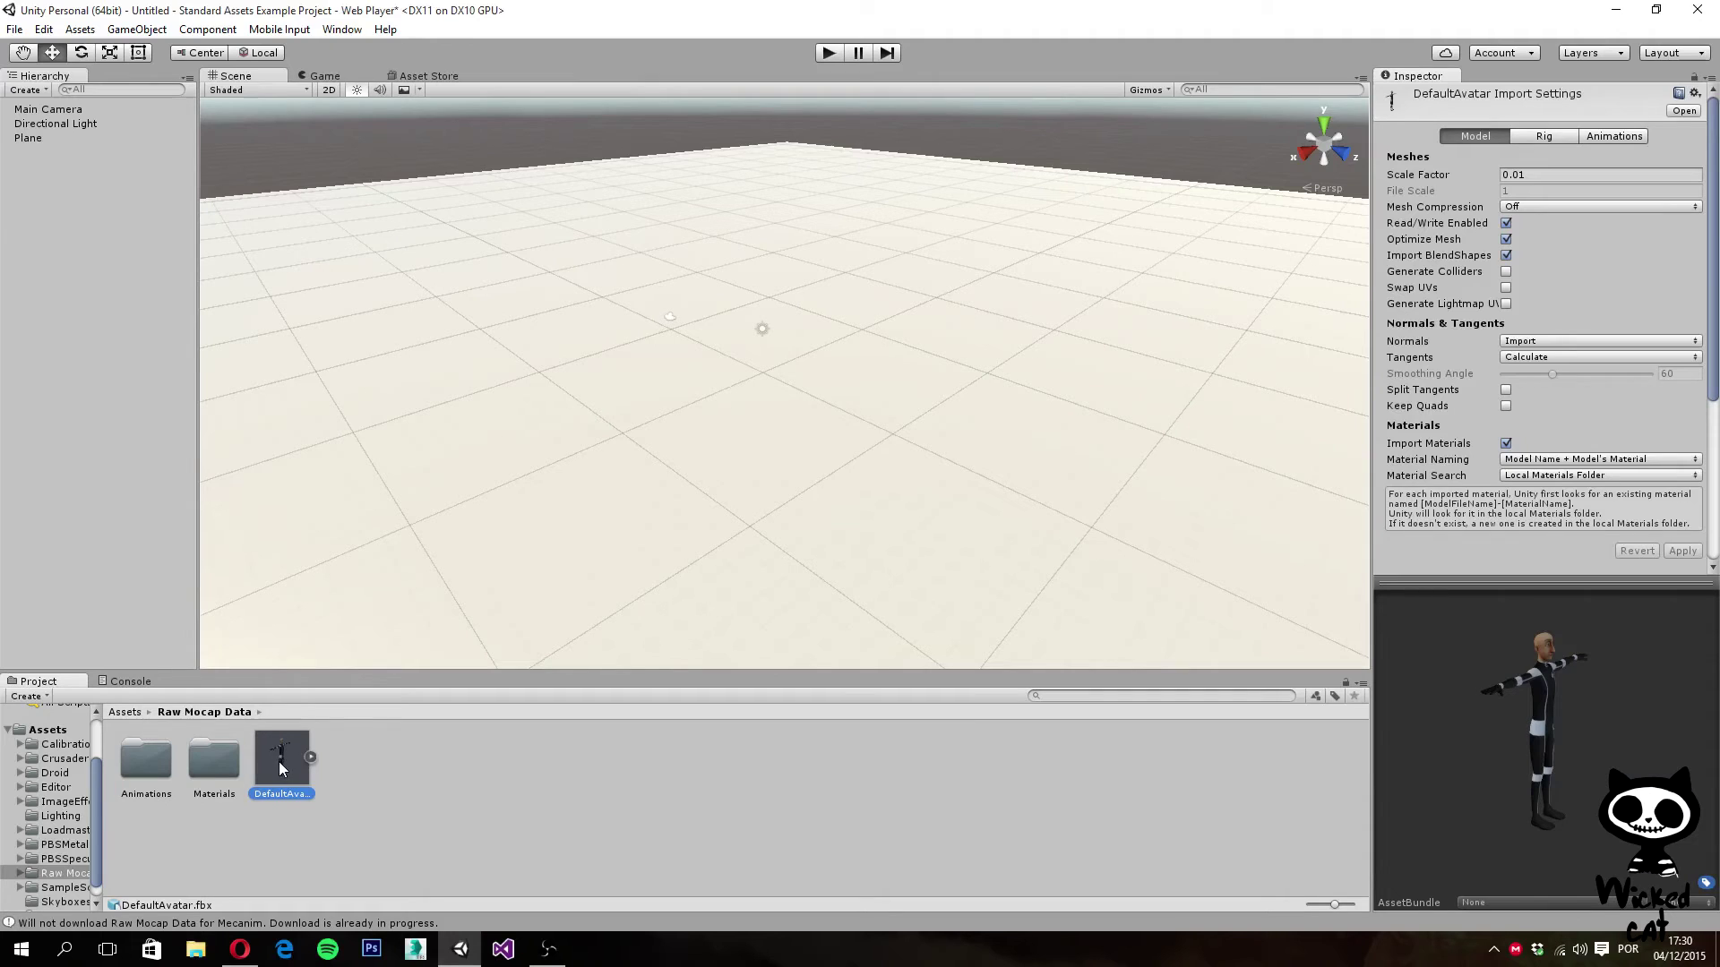
pyautogui.moveTo(281, 765); pyautogui.dragTo(730, 464)
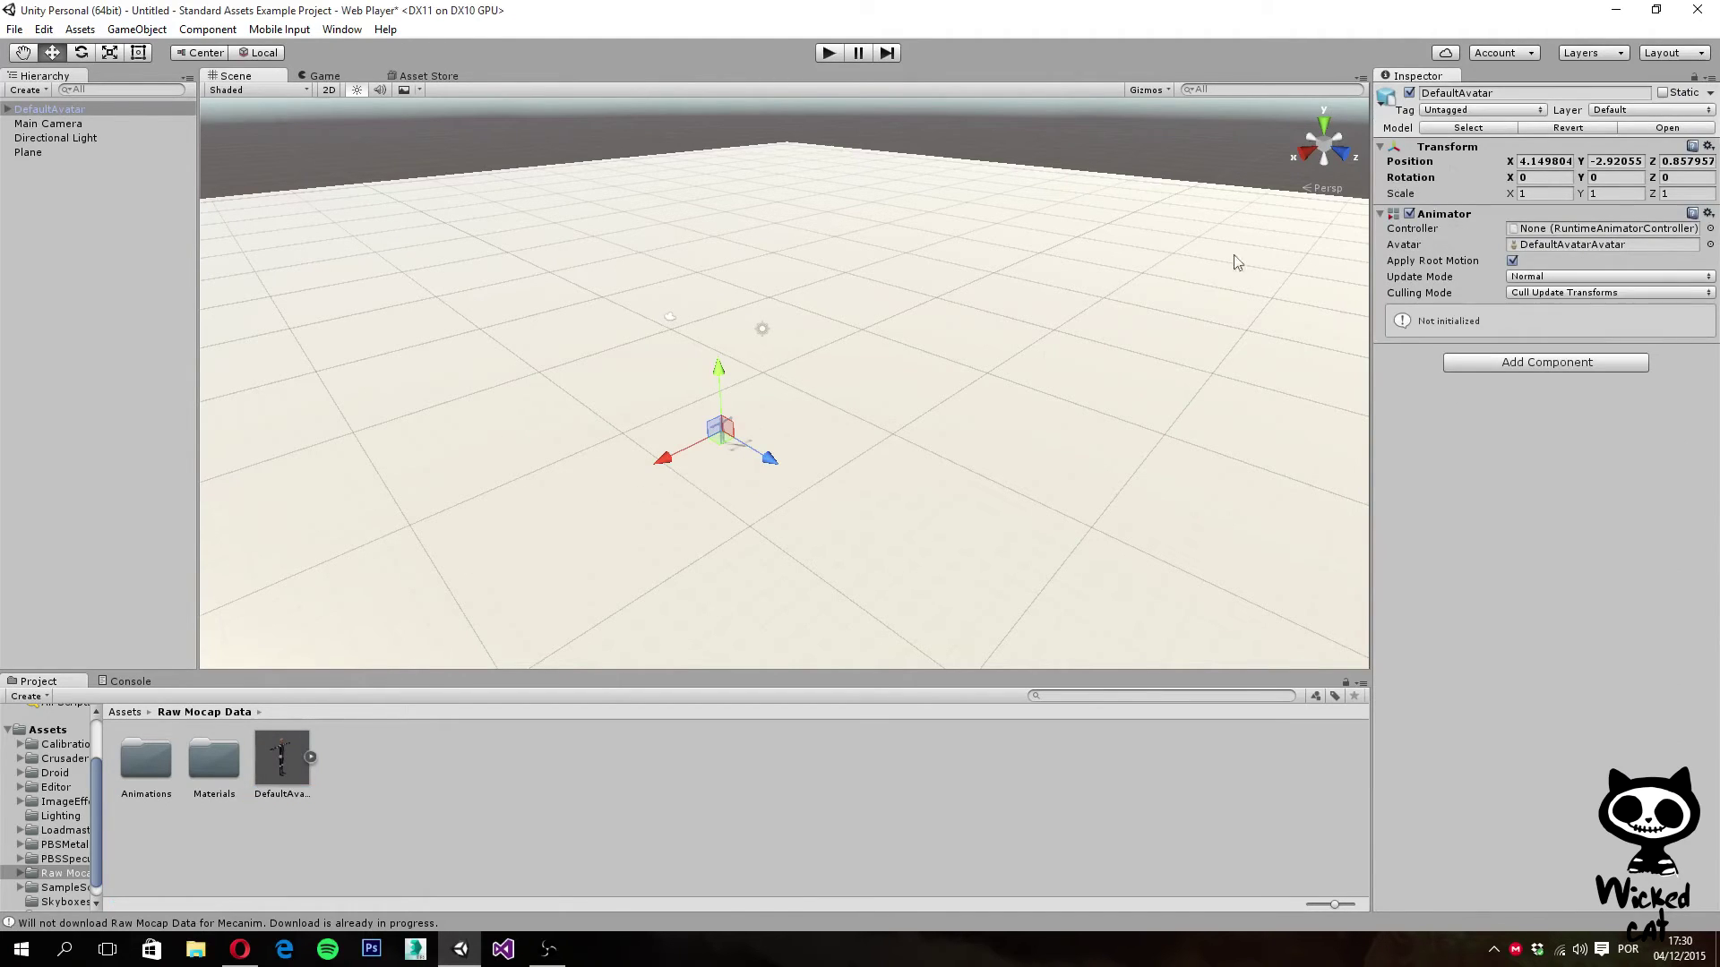
# Set the DefaultAvatar's X and Z position to 0
pyautogui.click(1566, 162)
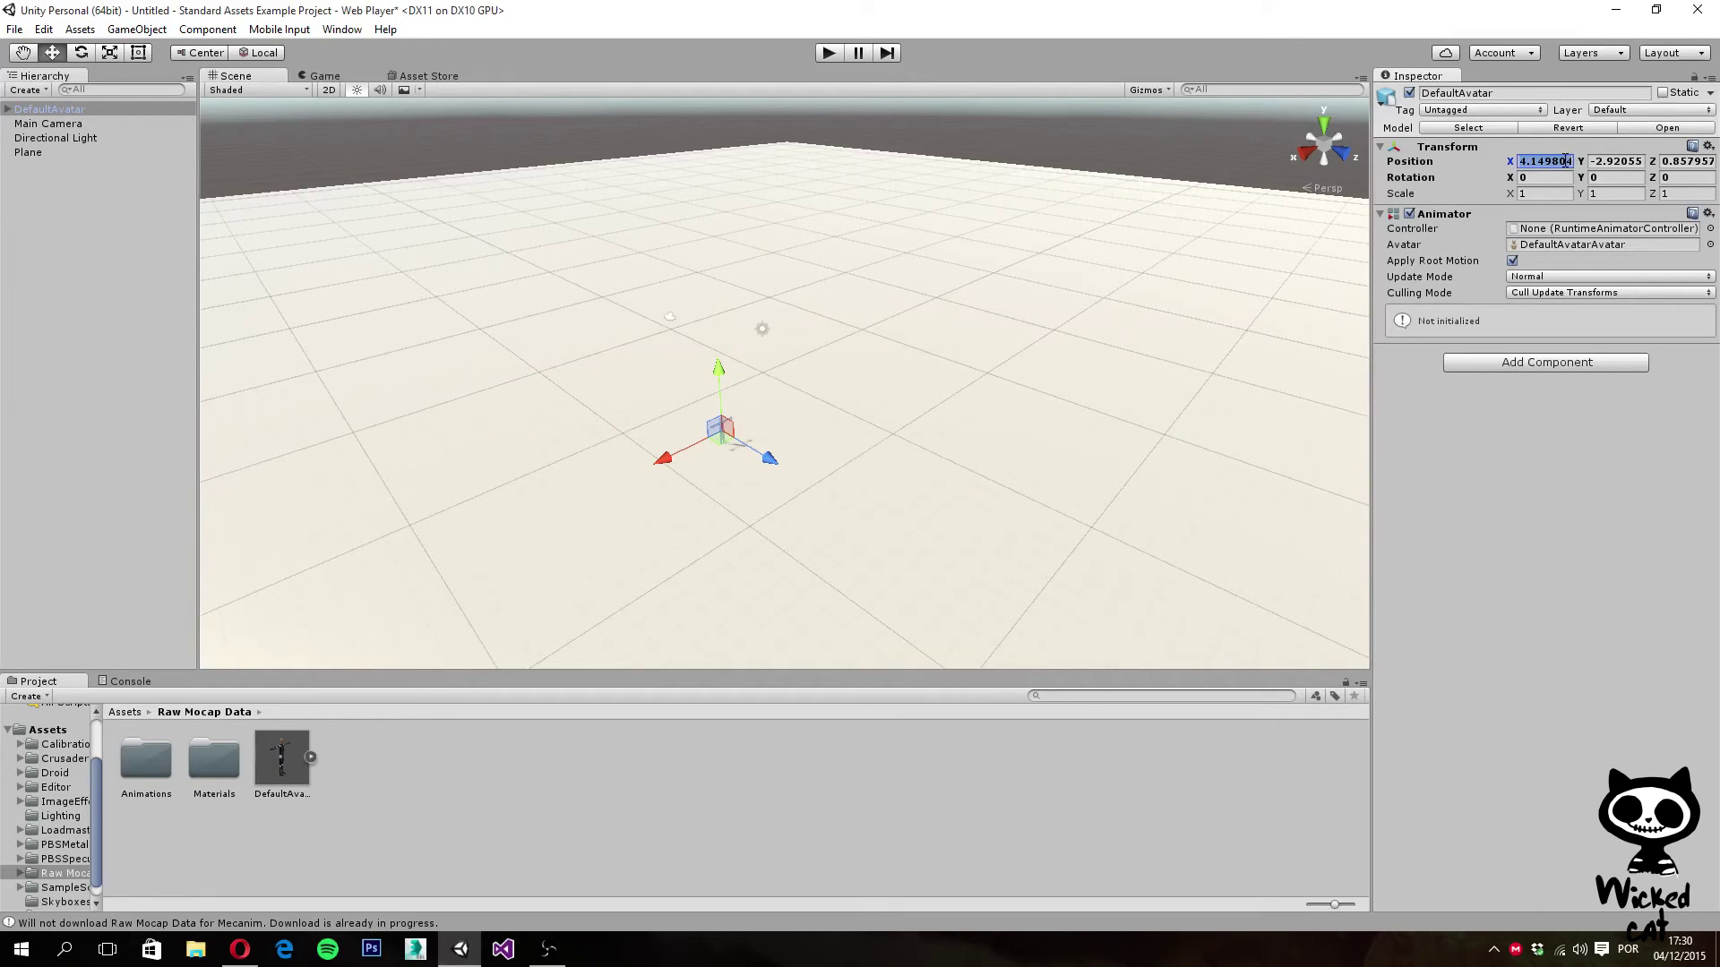
pyautogui.write('0')
pyautogui.click(1617, 161)
pyautogui.click(1704, 162)
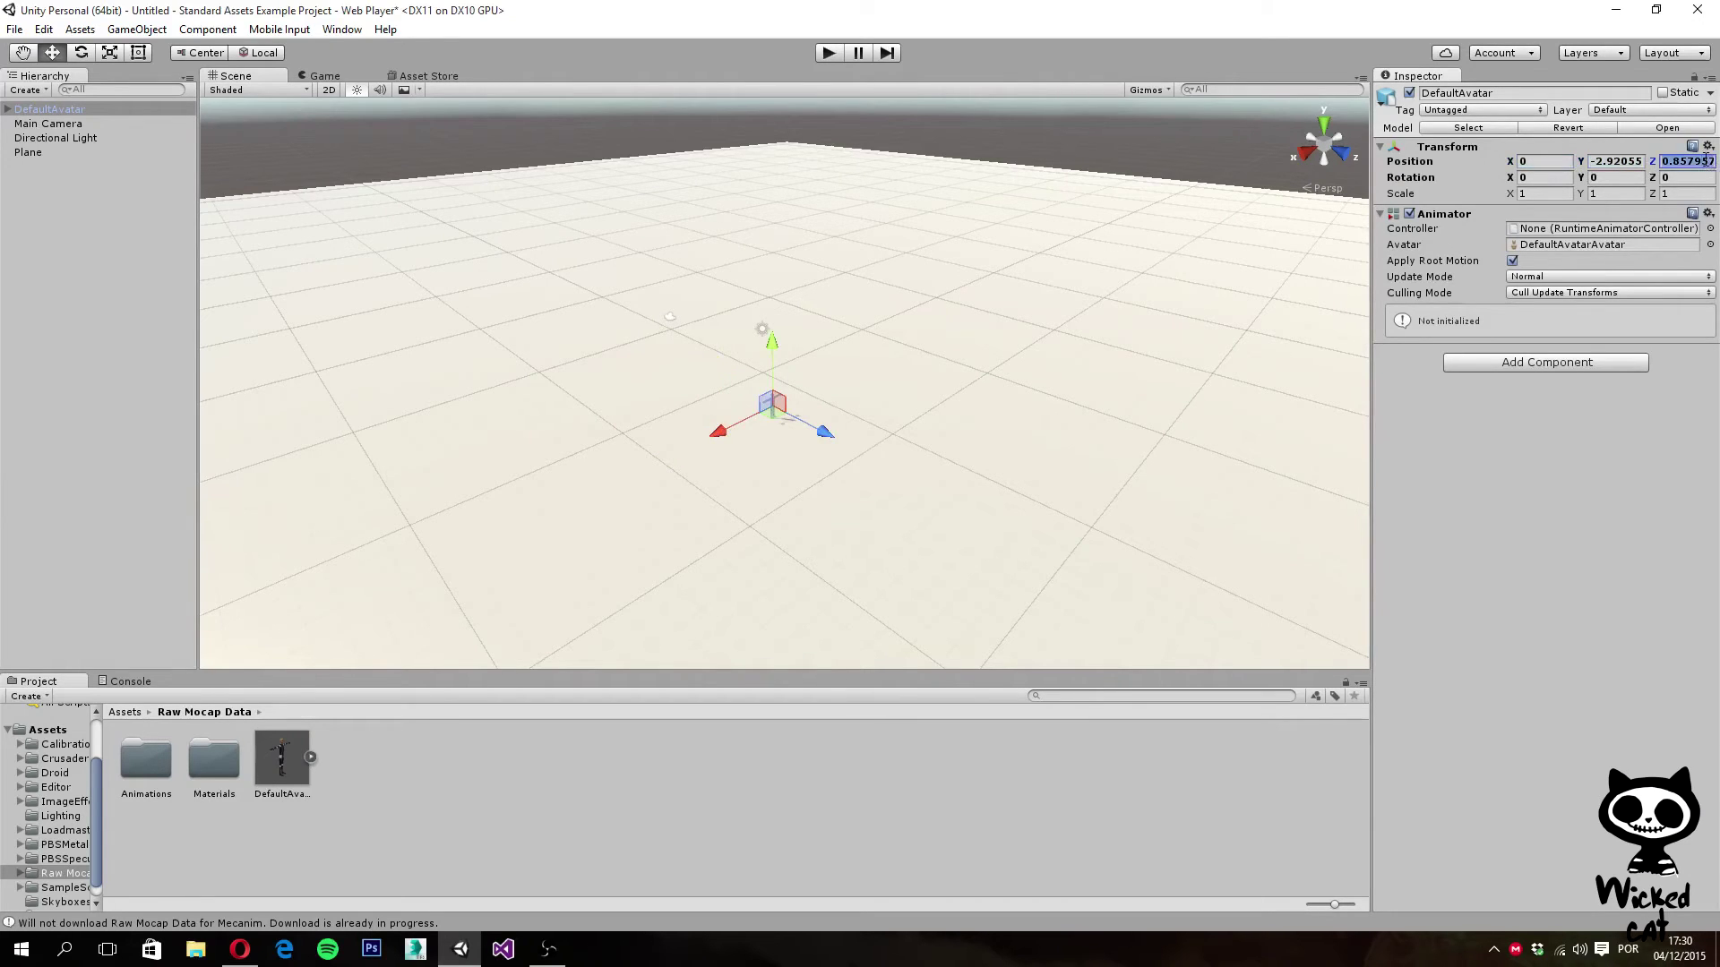
pyautogui.write('0')
pyautogui.click(1083, 346)
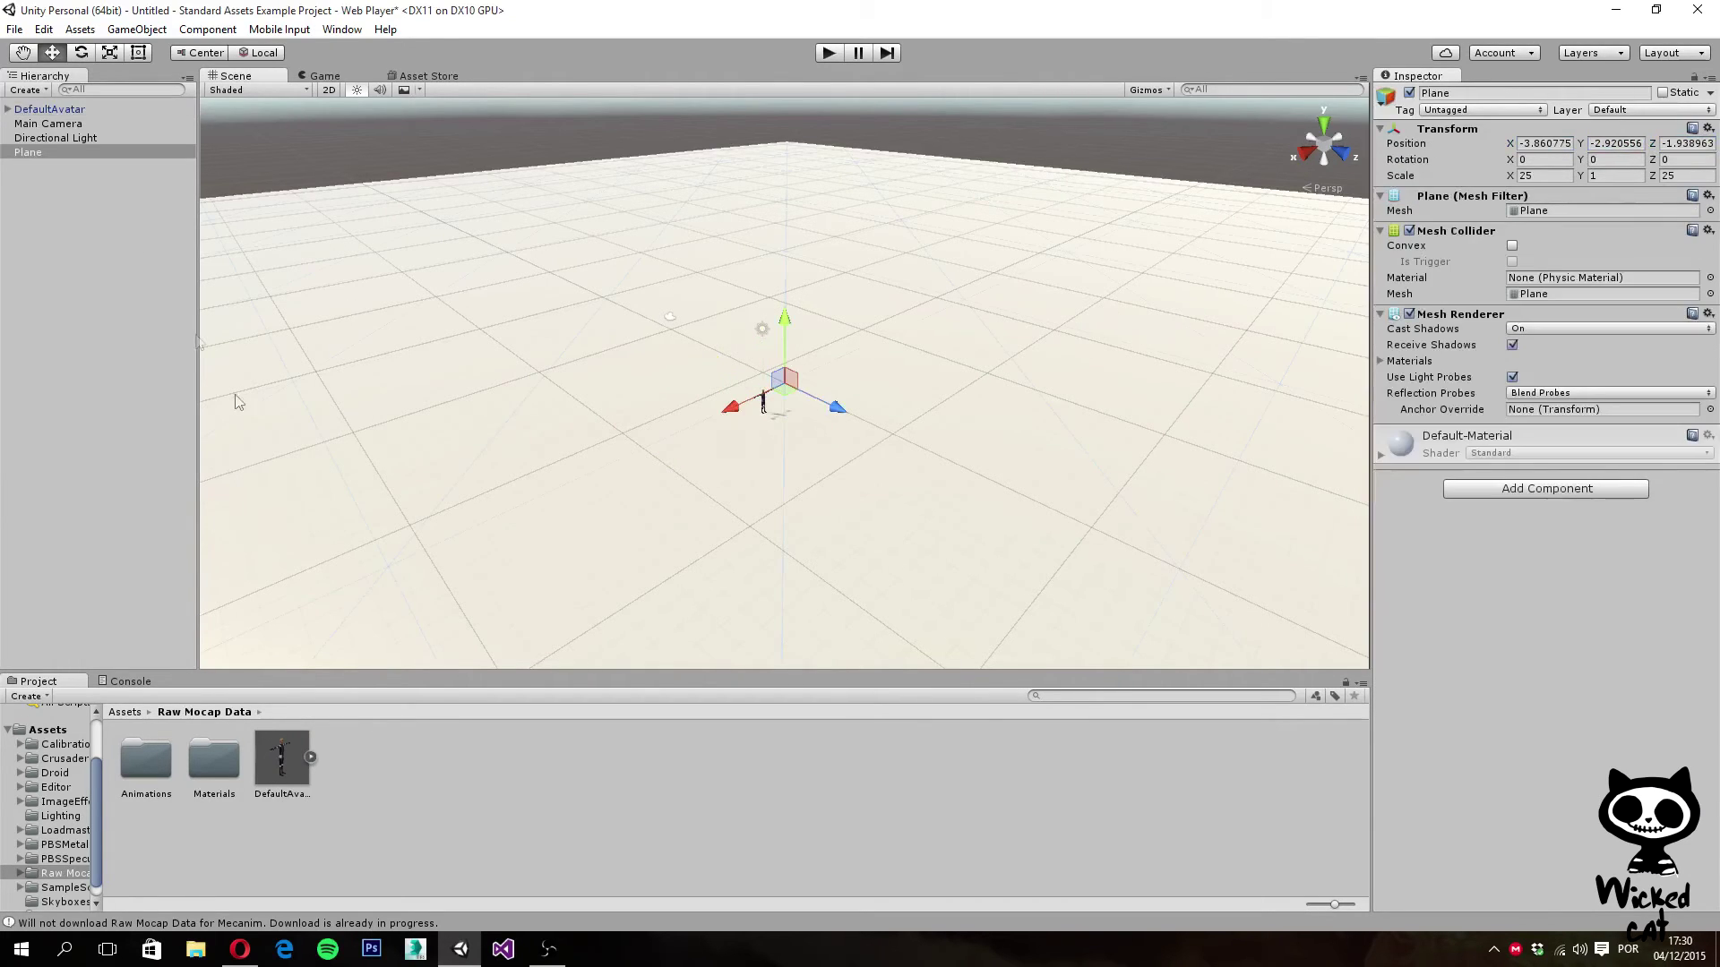
# Frame the DefaultAvatar in the Scene view and orbit around it for a close view of the character
pyautogui.doubleClick(45, 109)
pyautogui.keyDown('alt'); pyautogui.moveTo(838, 335); pyautogui.dragTo(963, 417); pyautogui.keyUp('alt')
pyautogui.click(967, 421)
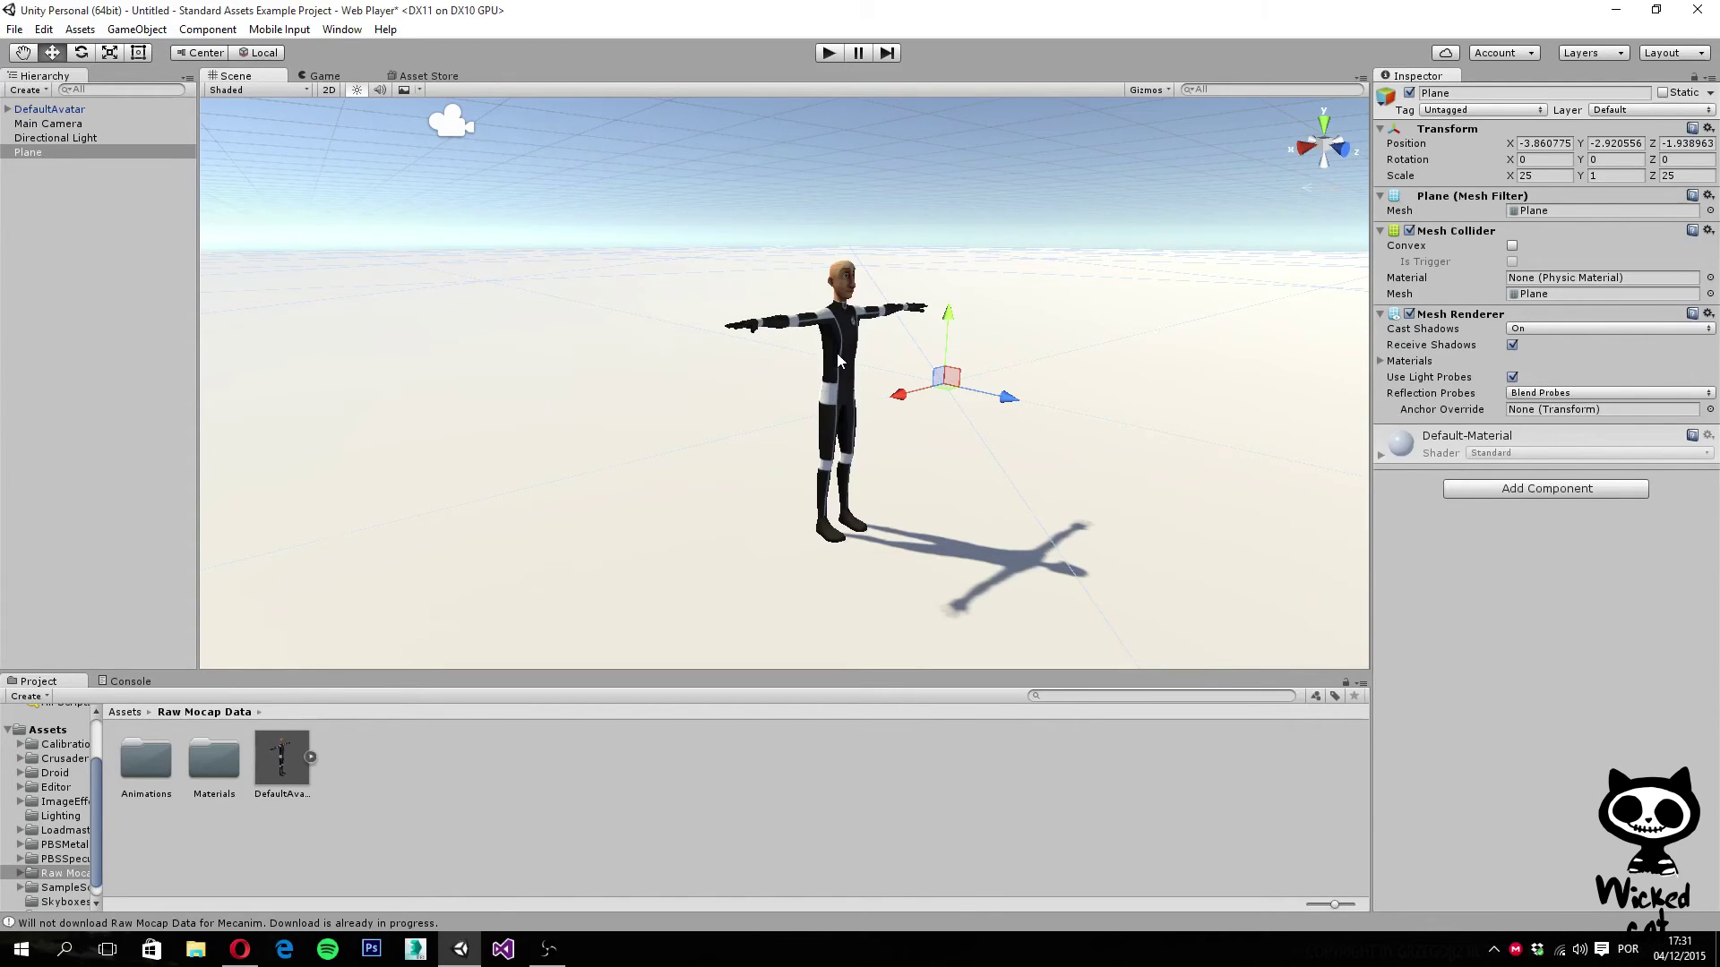
# Create an Animator Controller named MyAnimatorController in the Raw Mocap Data folder
pyautogui.rightClick(387, 767)
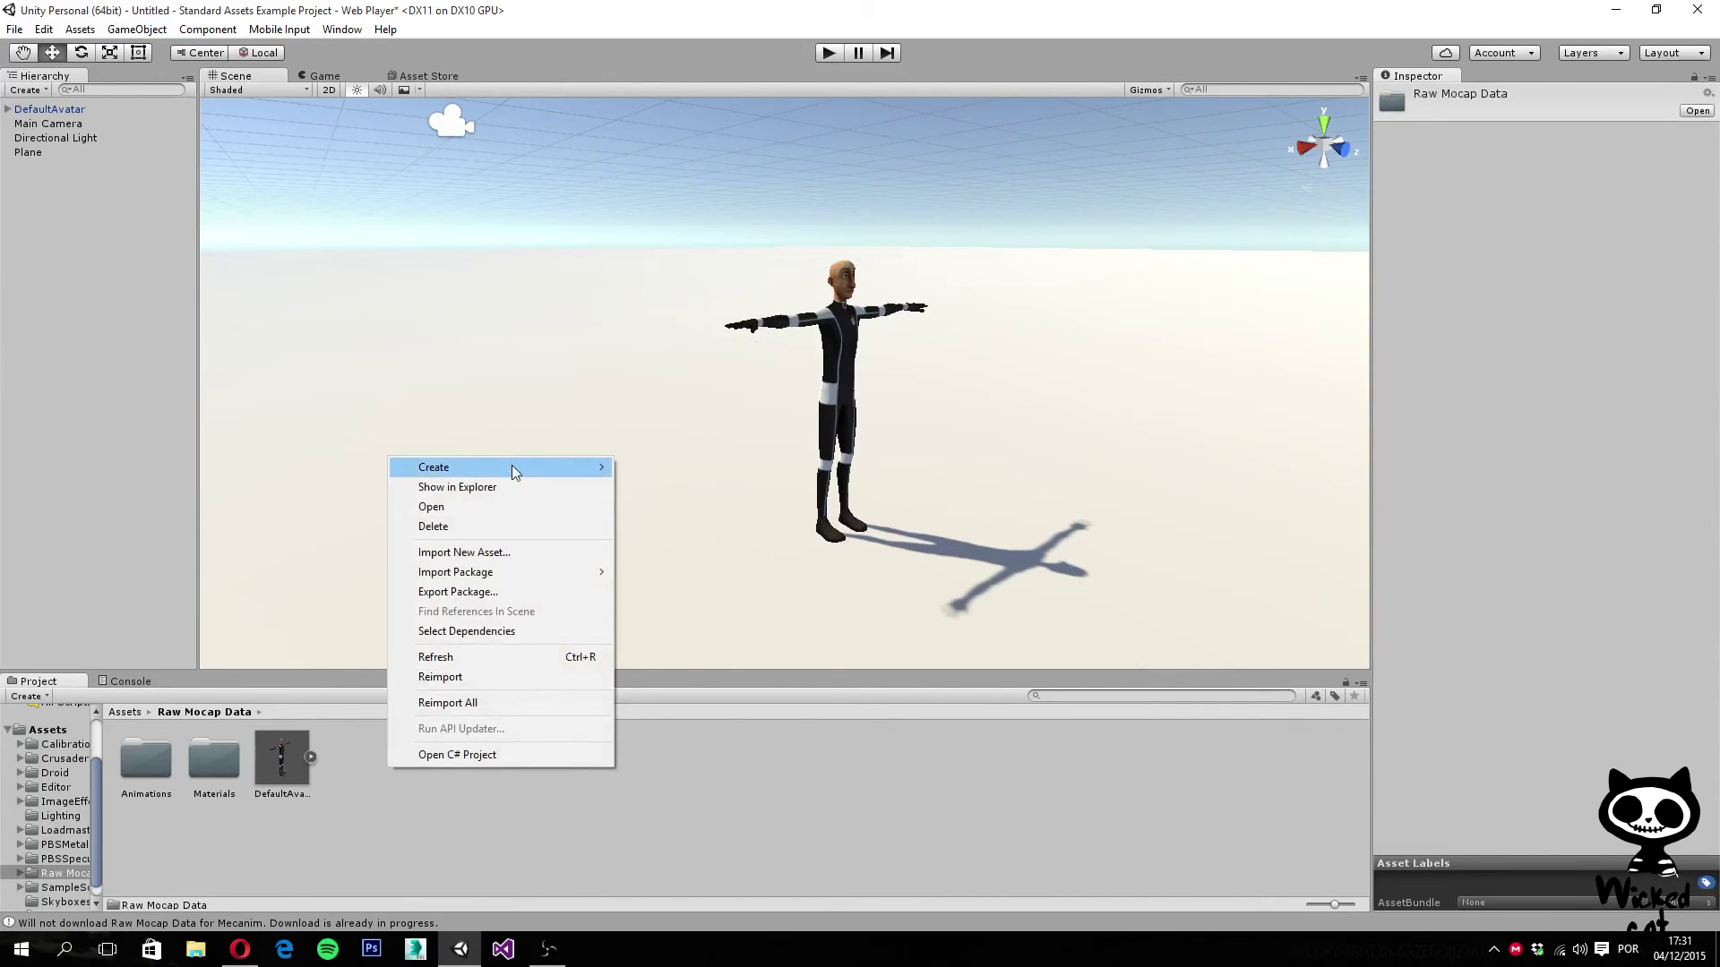
pyautogui.moveTo(513, 465)
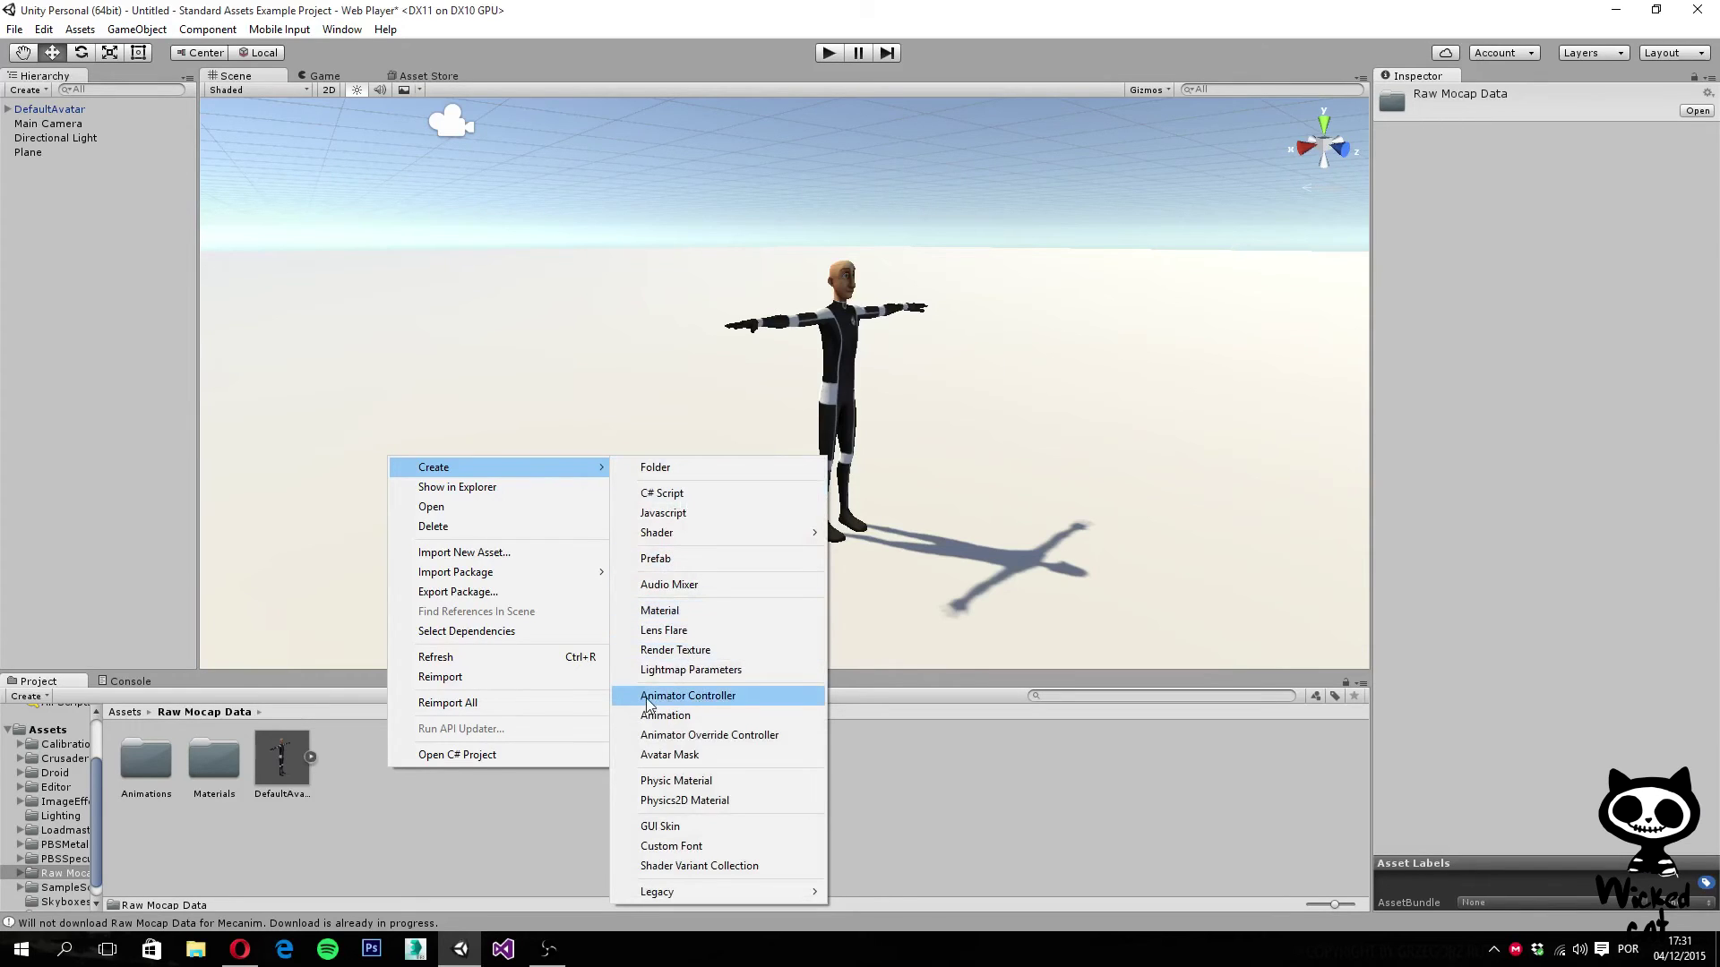
pyautogui.click(743, 699)
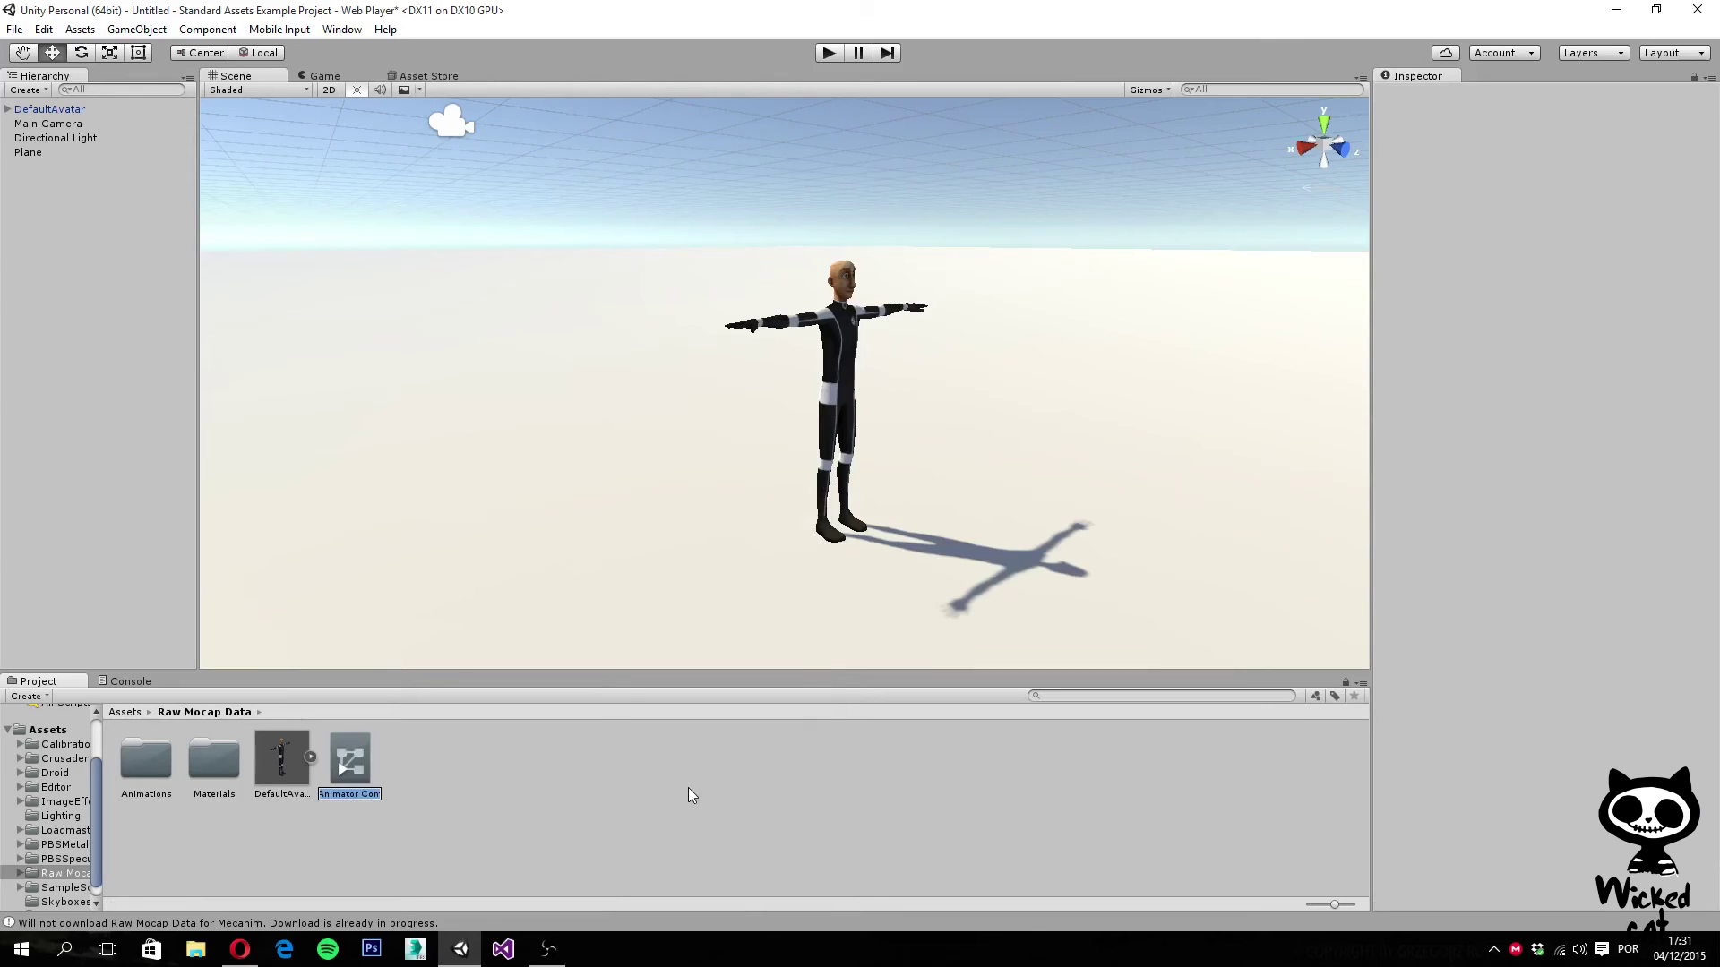
pyautogui.write('MyAni')
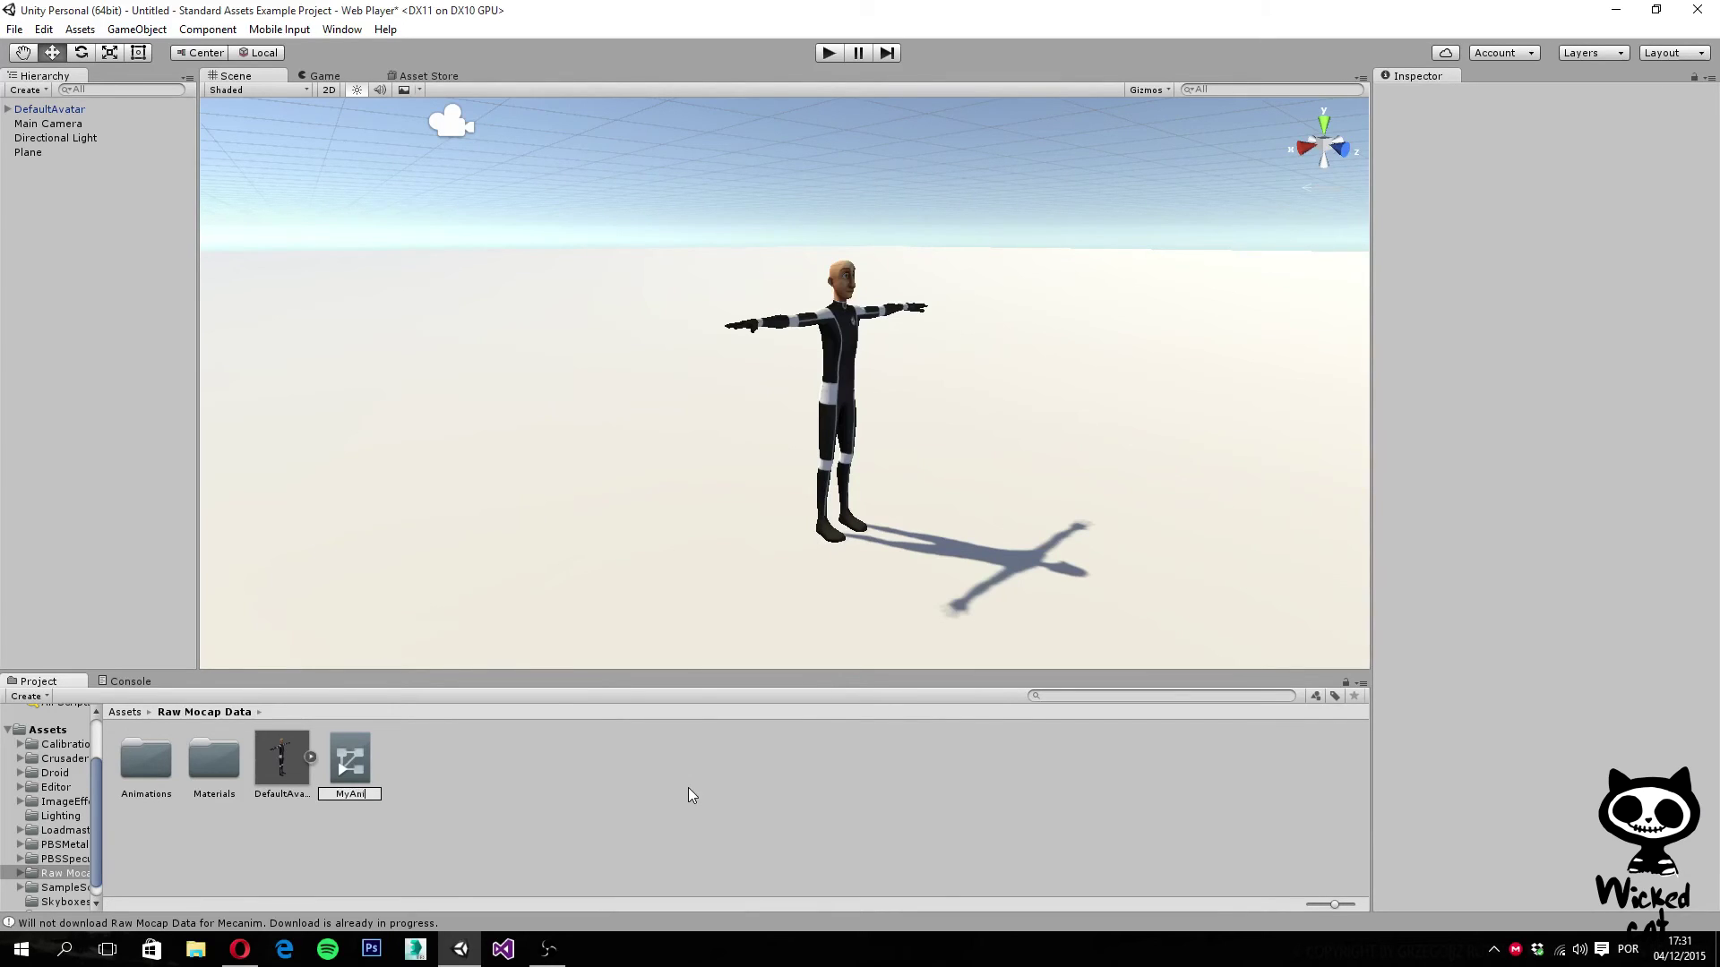
pyautogui.write('matorController')
pyautogui.press('Return')
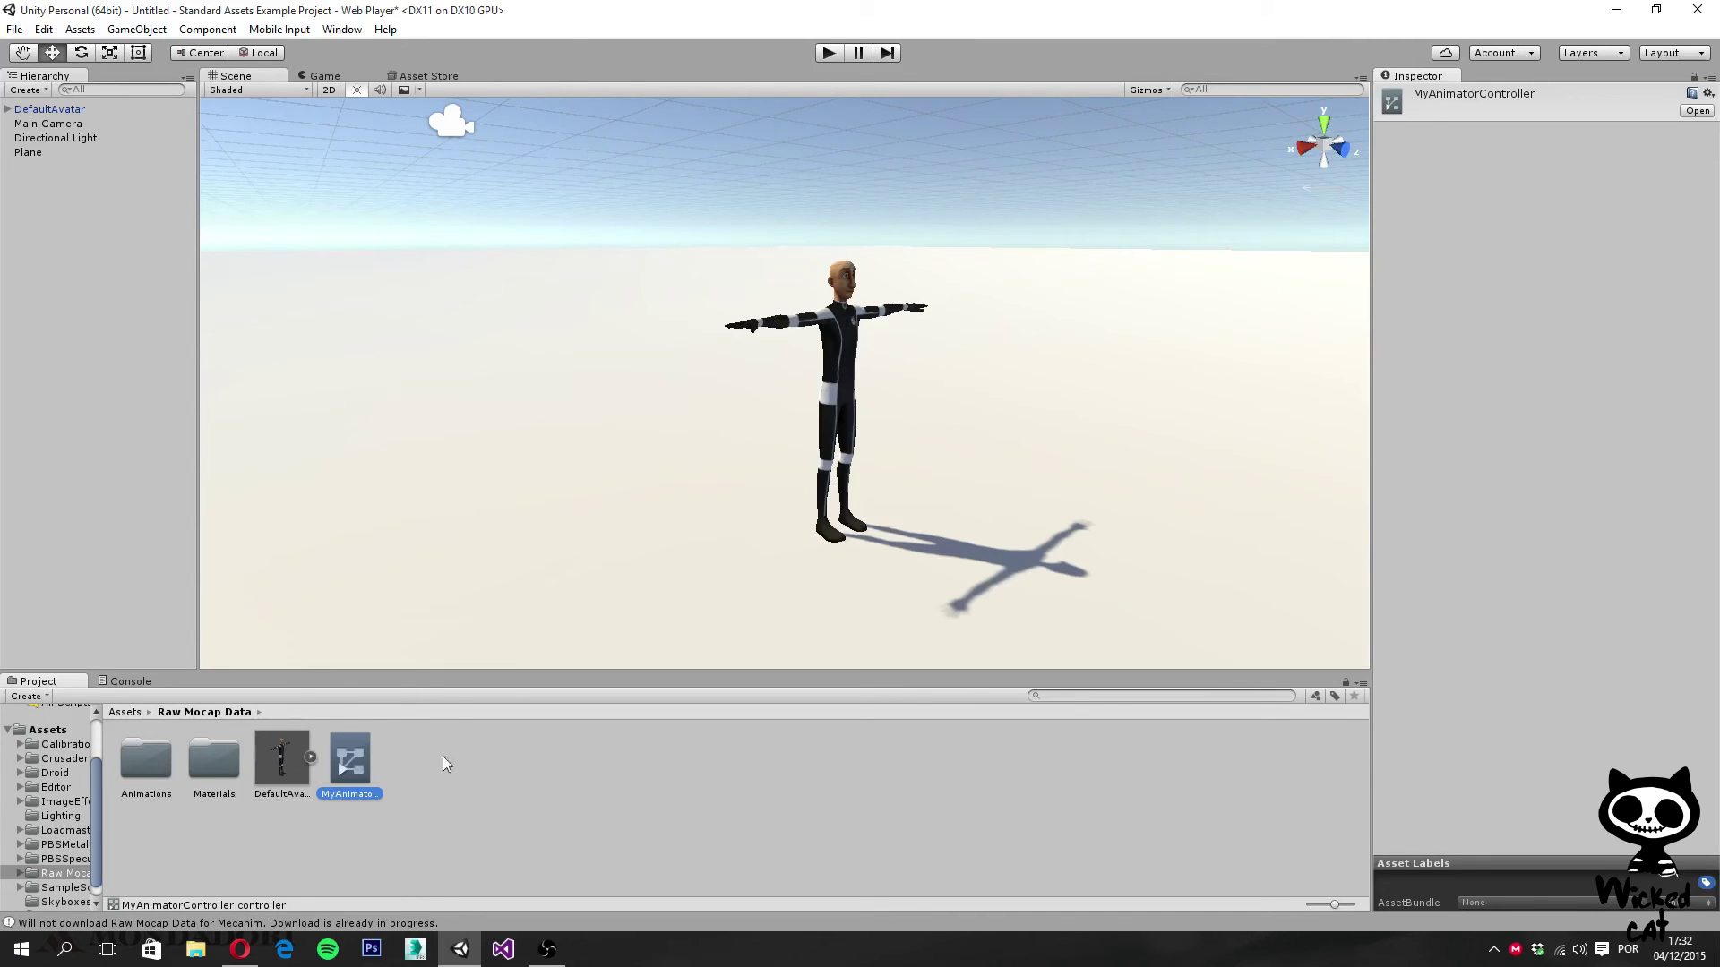
# Open MyAnimatorController for editing and move the Exit node next to the Entry node
pyautogui.doubleClick(348, 763)
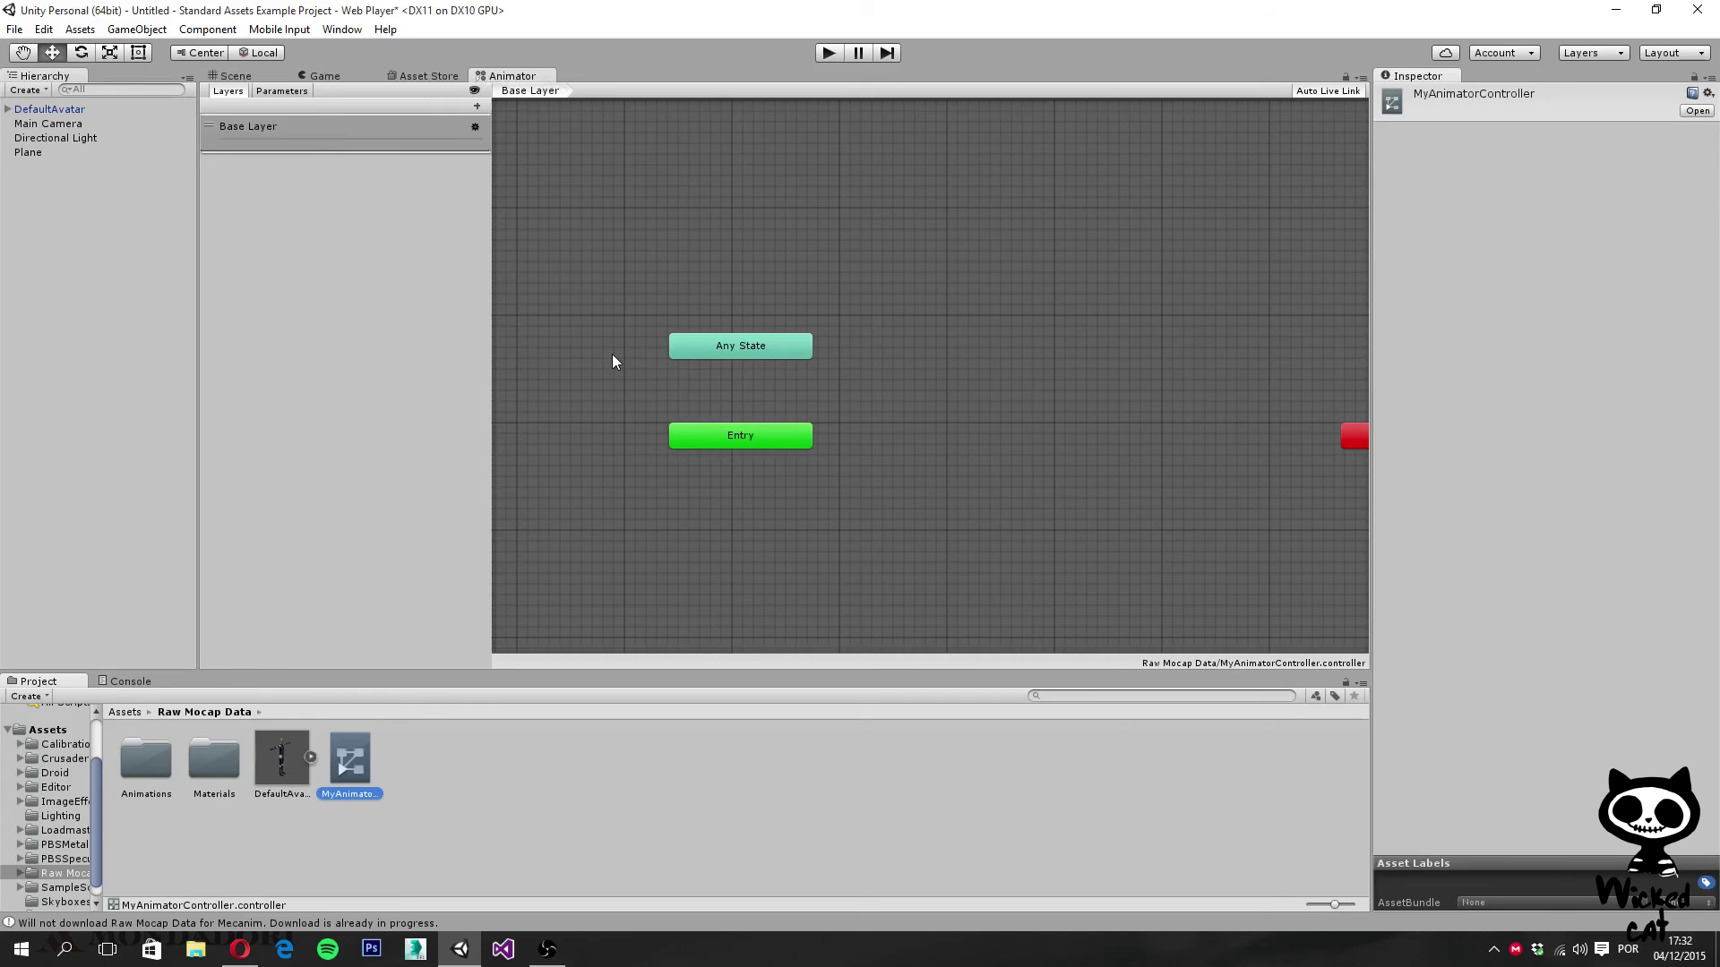
pyautogui.moveTo(967, 361); pyautogui.dragTo(853, 322, button='middle')
pyautogui.moveTo(1282, 399); pyautogui.dragTo(824, 398)
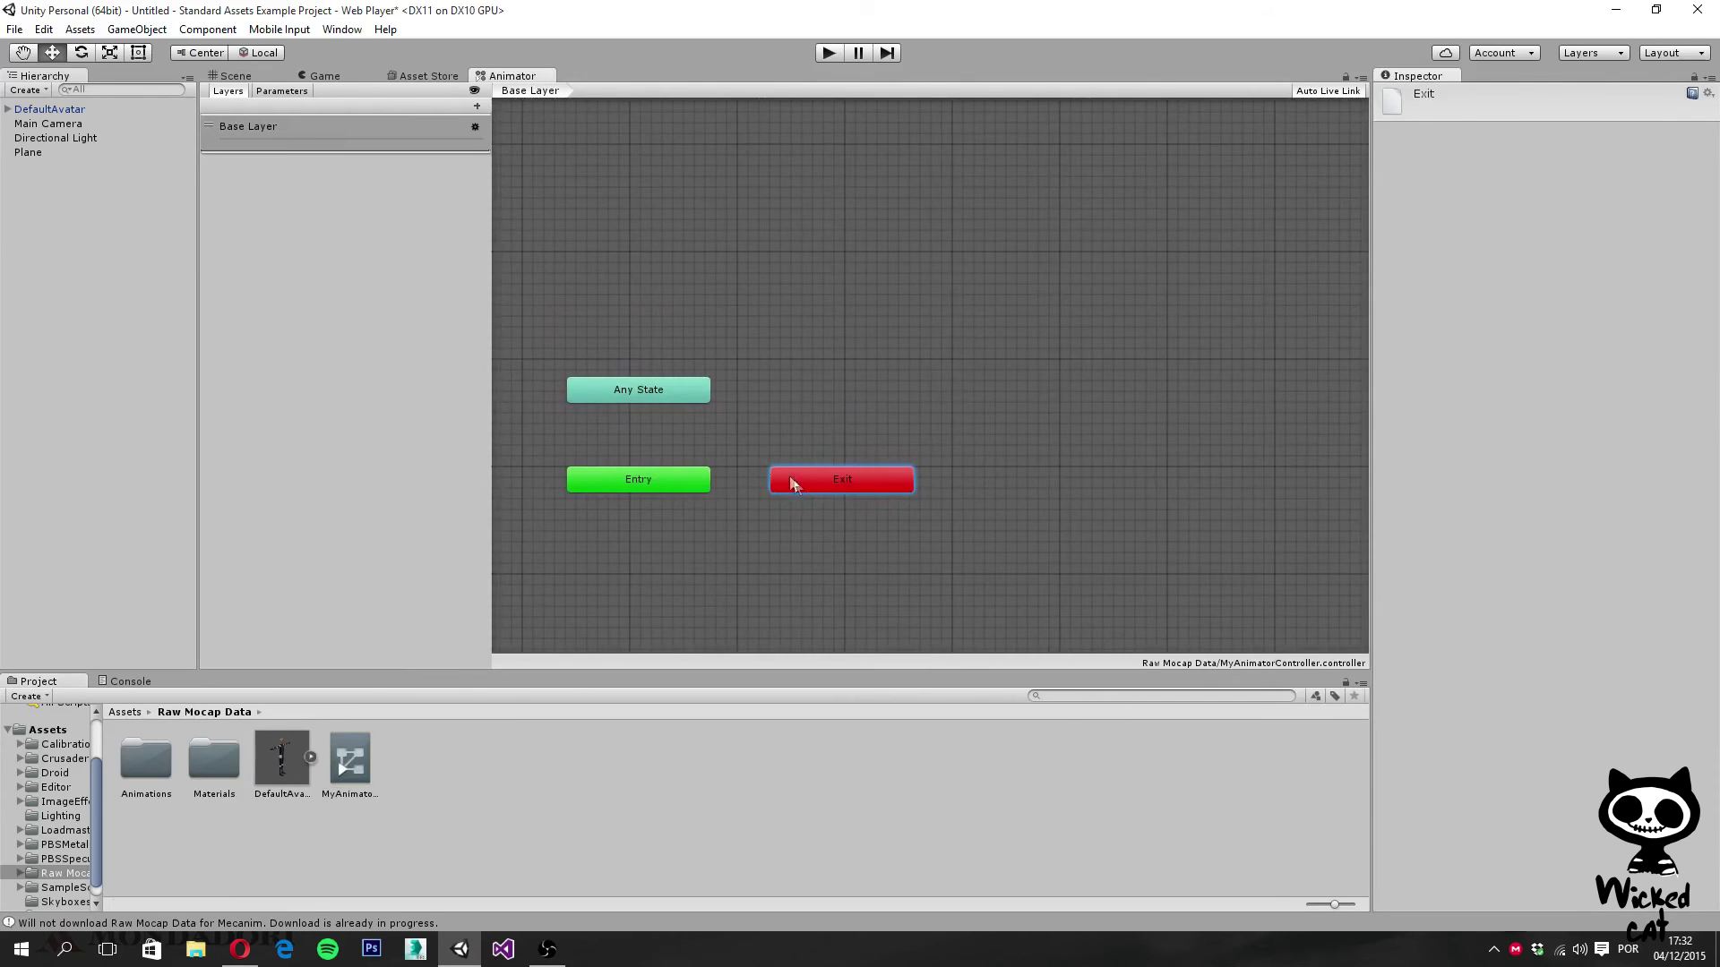
pyautogui.click(673, 396)
pyautogui.click(774, 396)
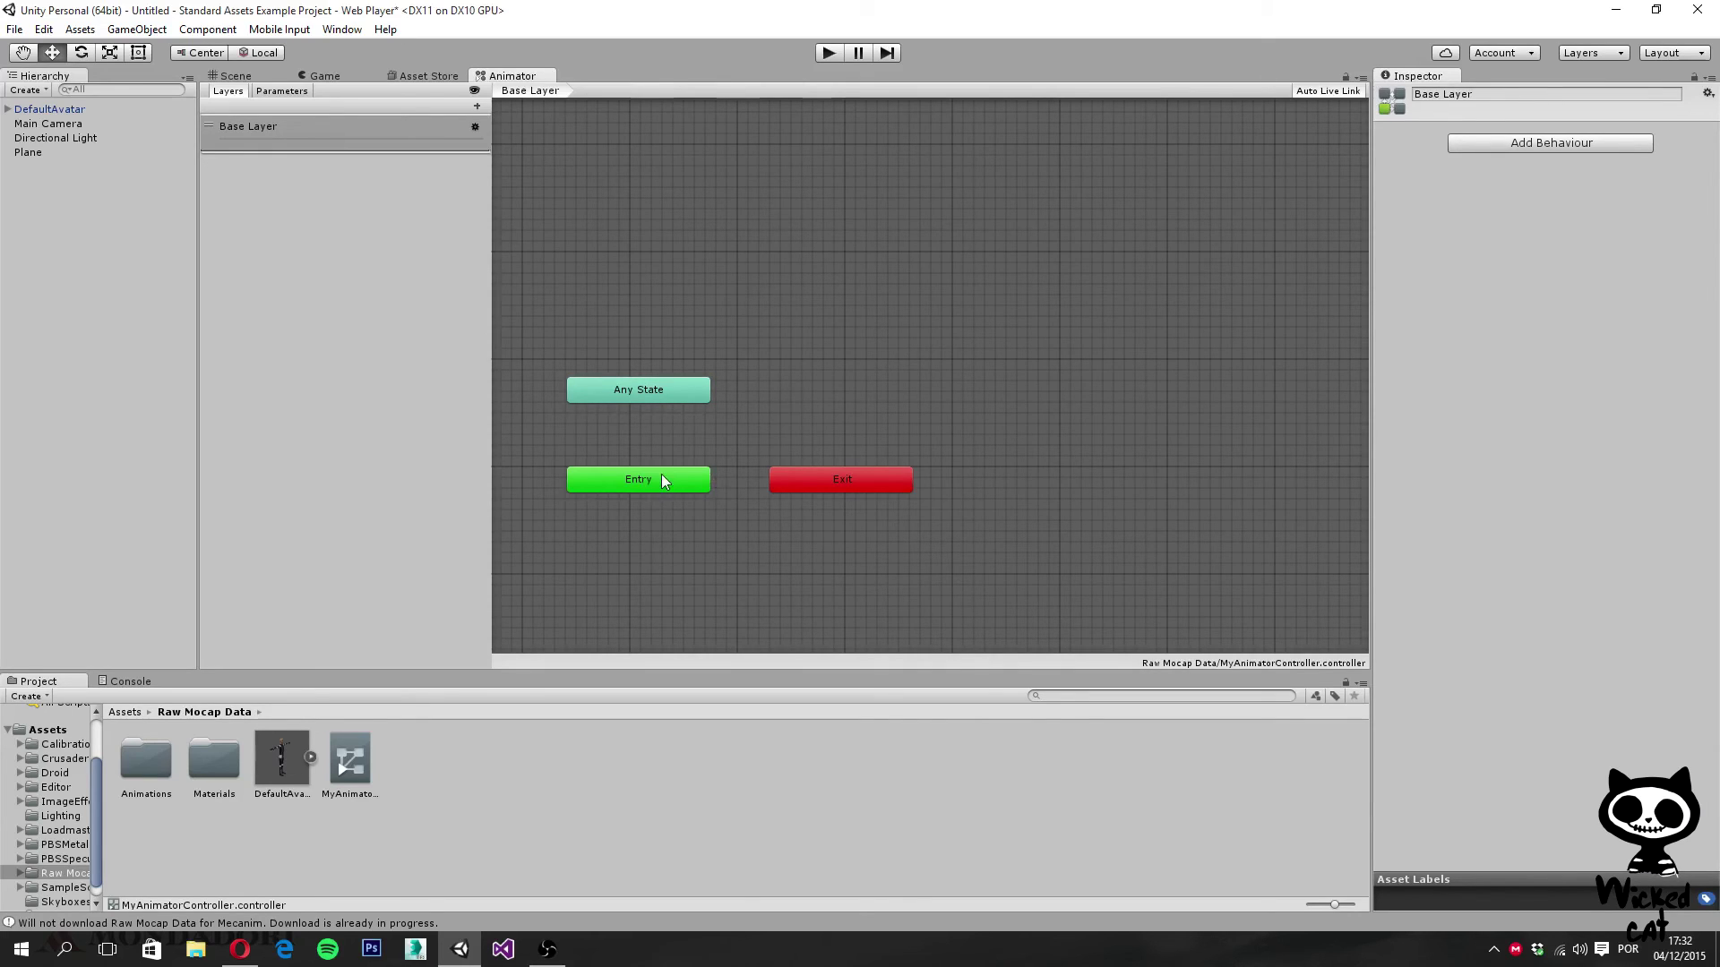
# Add the Idle_Neutral_1 animation from the Animations/Idle folder to the Base Layer as a state
pyautogui.doubleClick(134, 760)
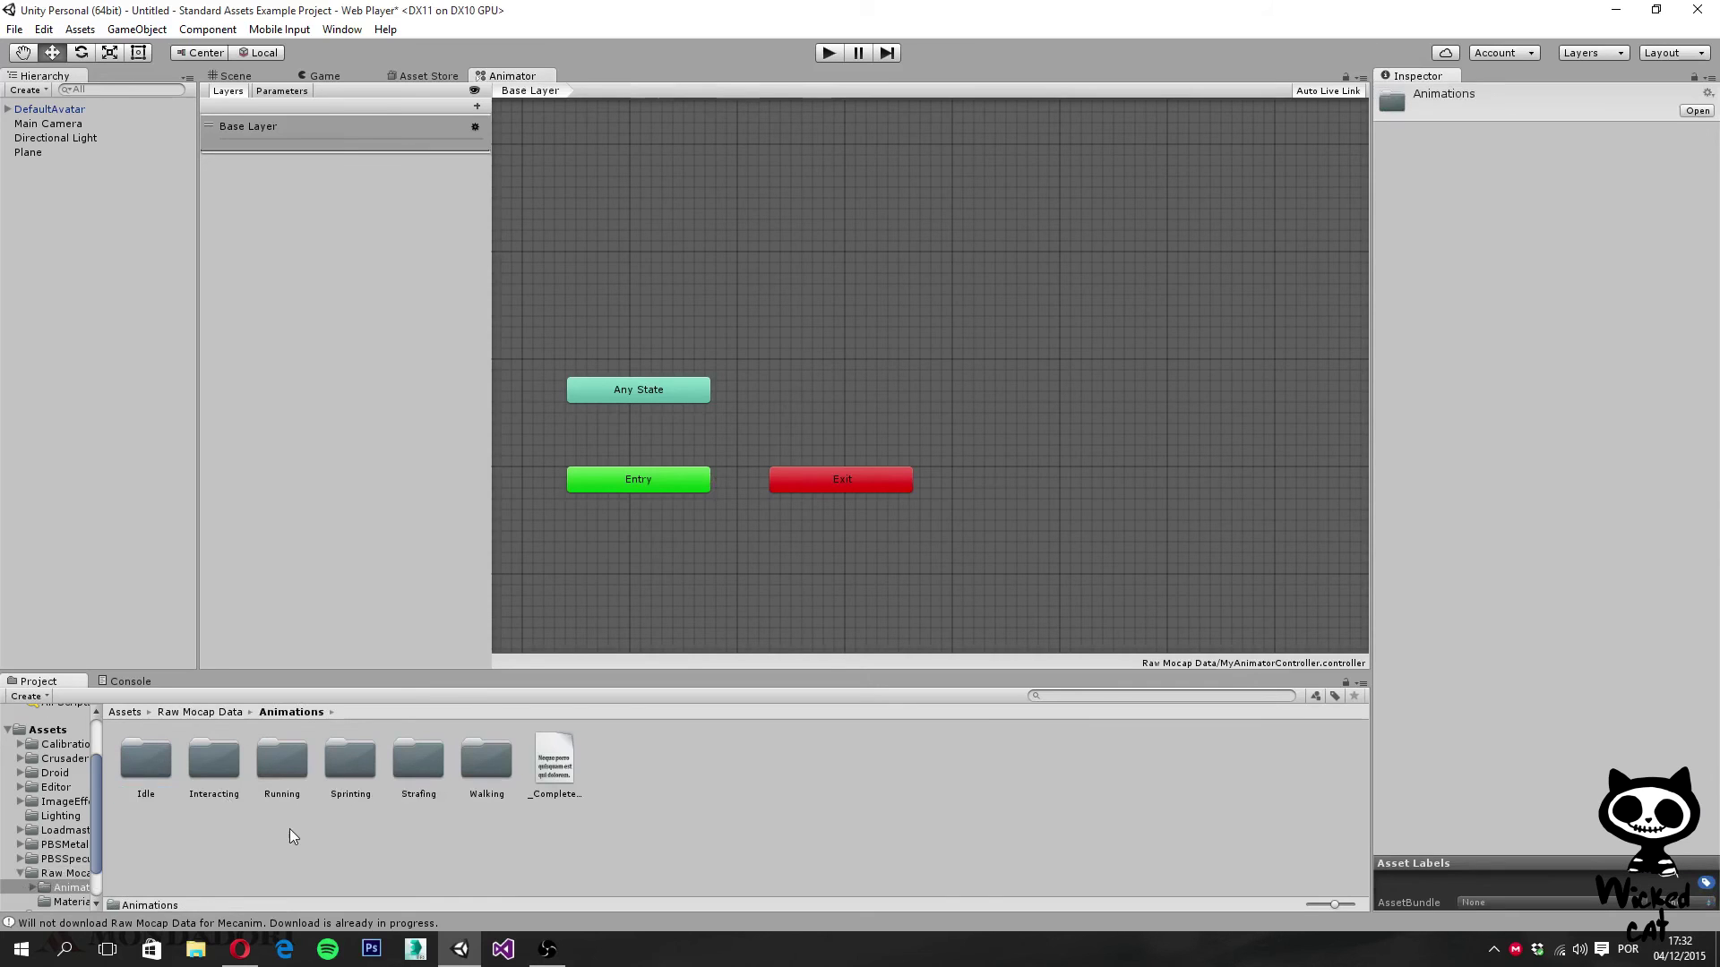
pyautogui.doubleClick(147, 759)
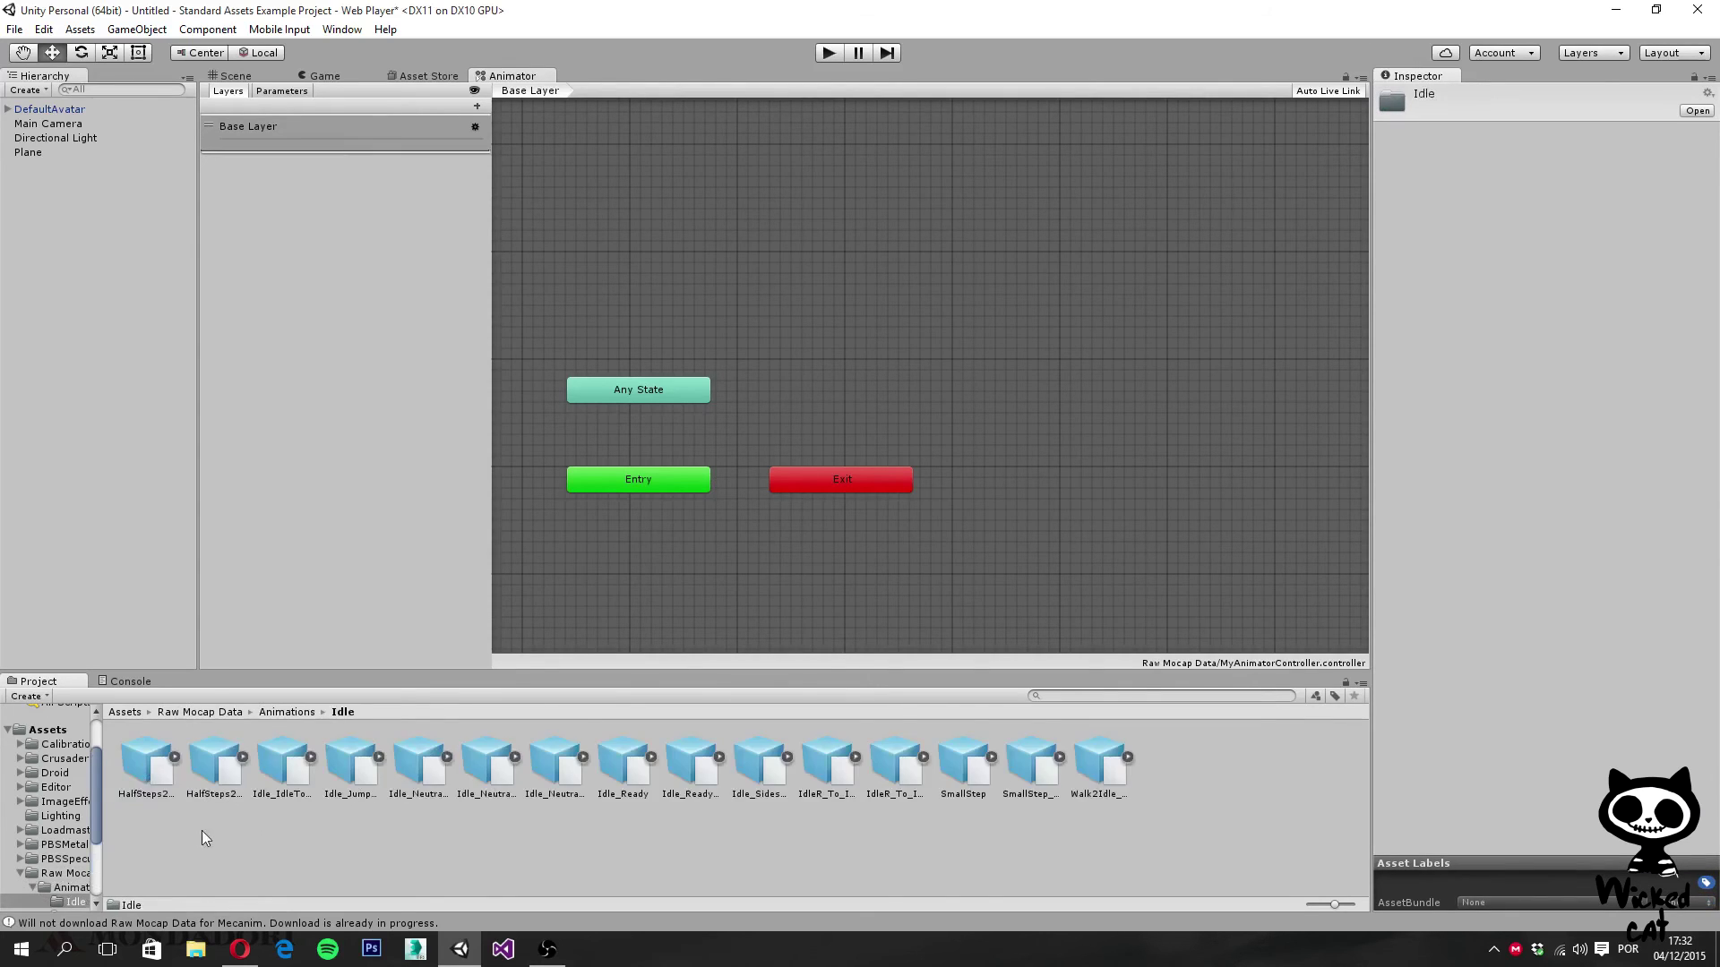
pyautogui.click(427, 765)
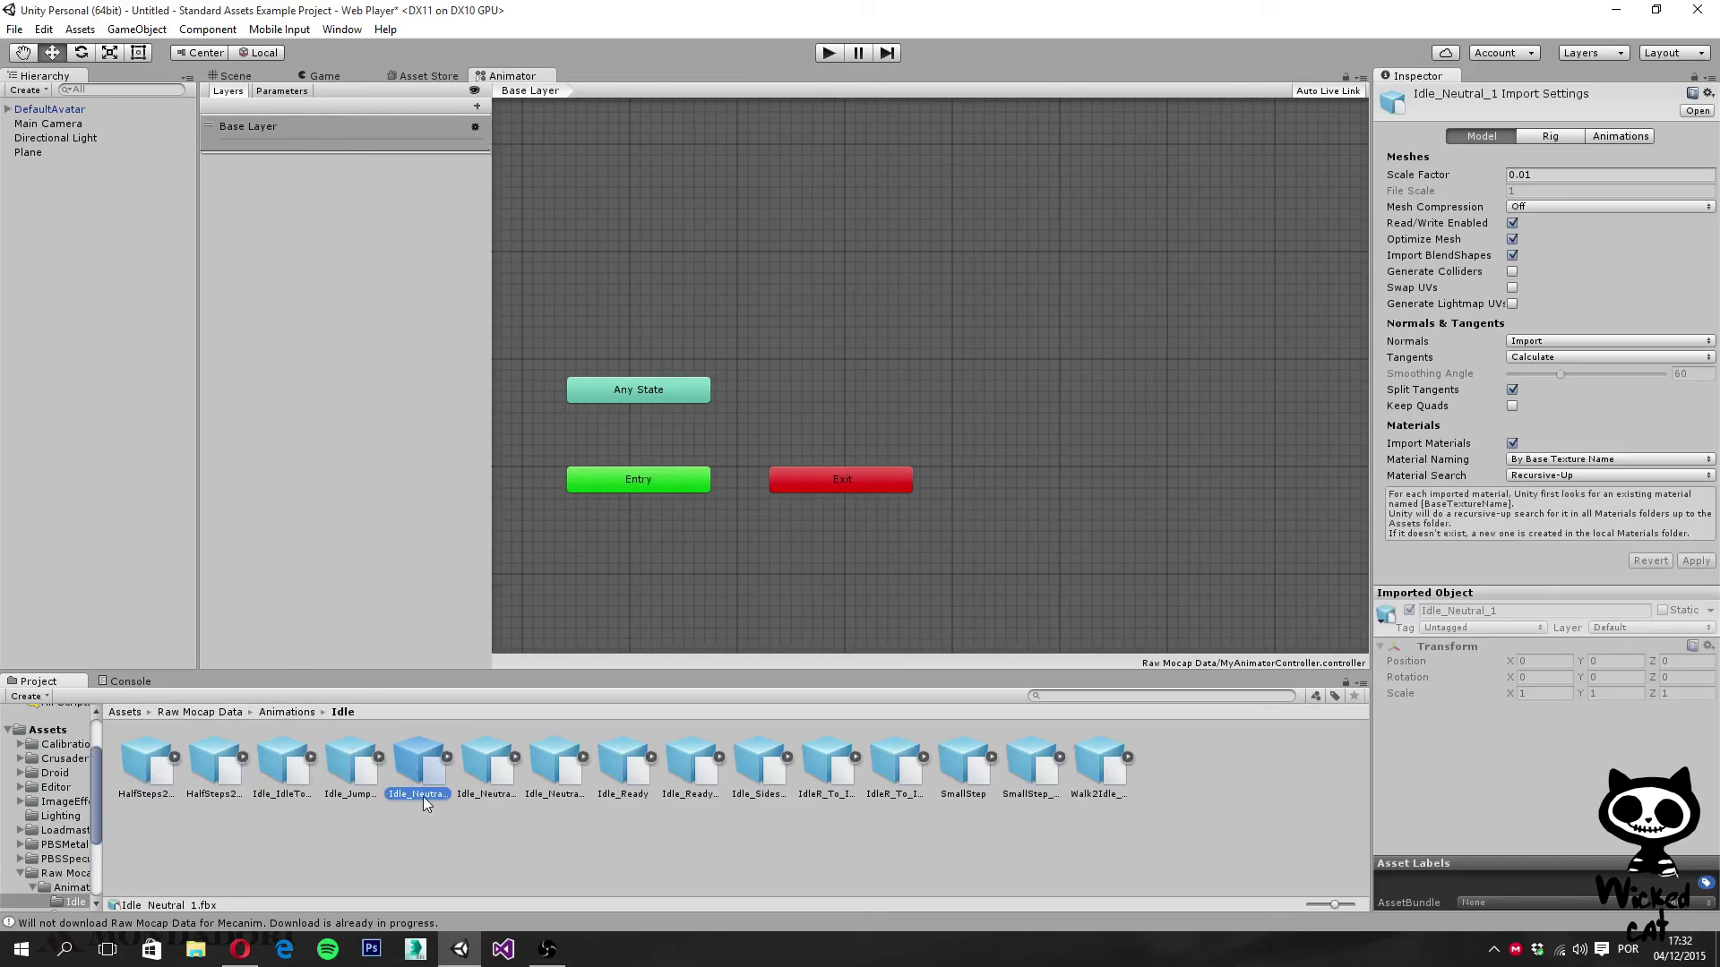
pyautogui.moveTo(421, 759); pyautogui.dragTo(902, 307)
# Arrange the graph with Exit above Any State and Idle_Neutral_1 level with Entry, and check the transition from Entry
pyautogui.moveTo(861, 442); pyautogui.dragTo(659, 260)
pyautogui.moveTo(998, 309); pyautogui.dragTo(988, 430)
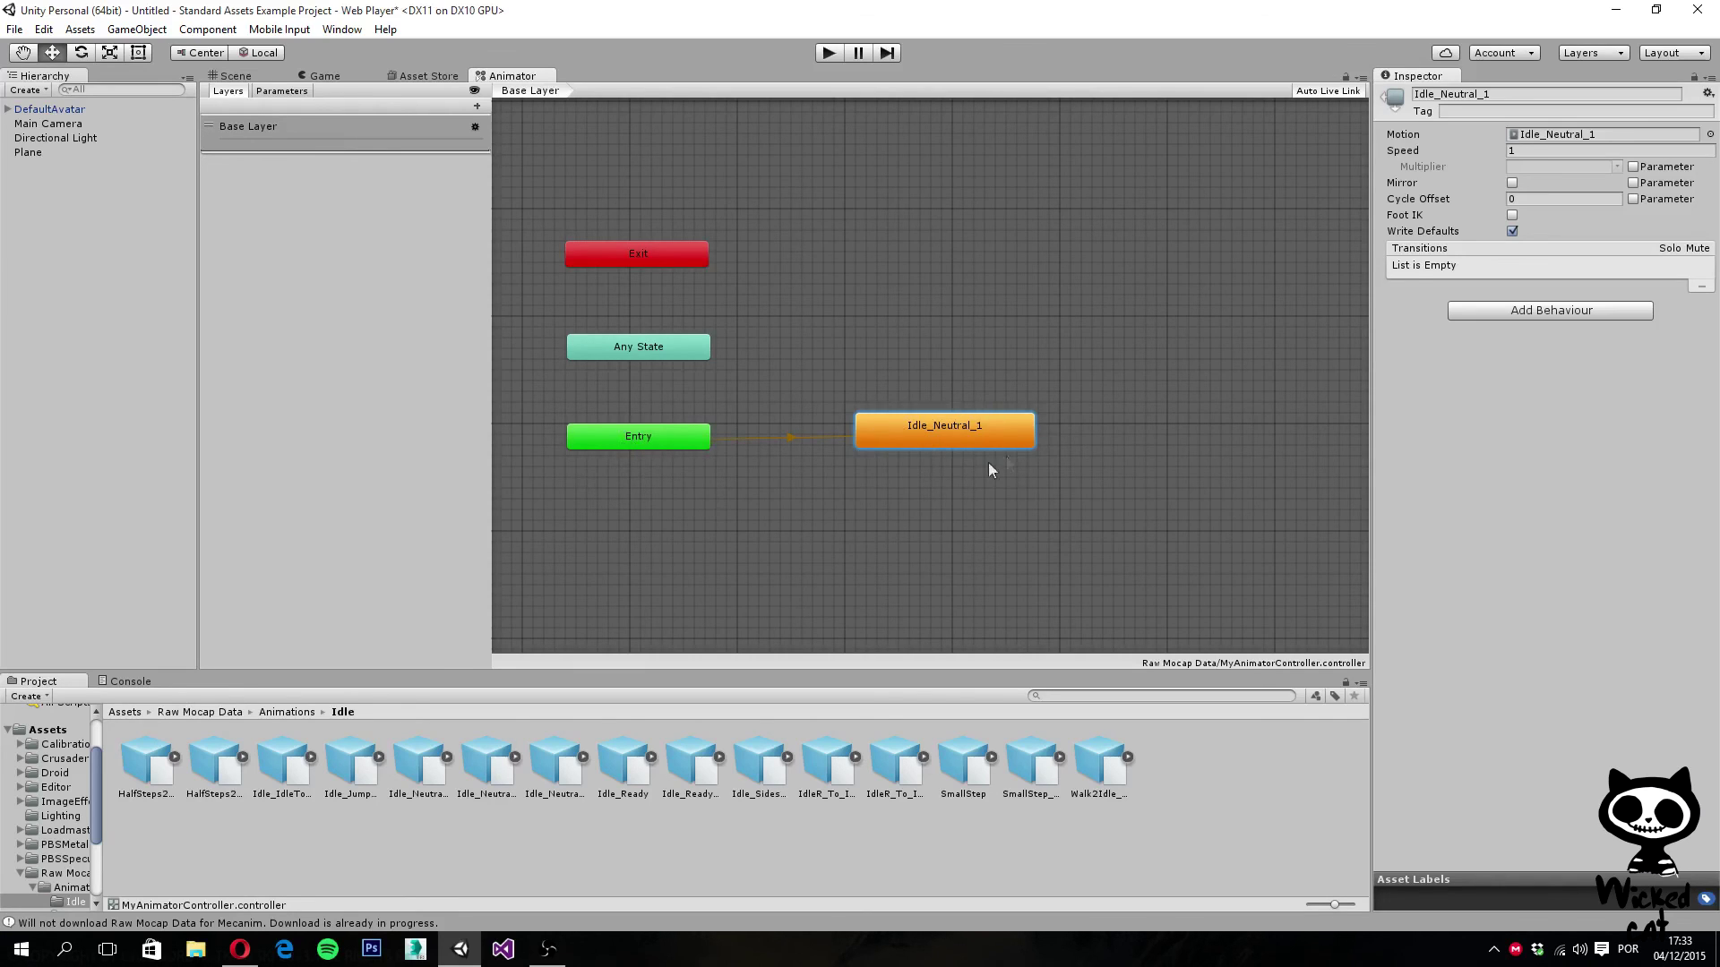
pyautogui.click(758, 439)
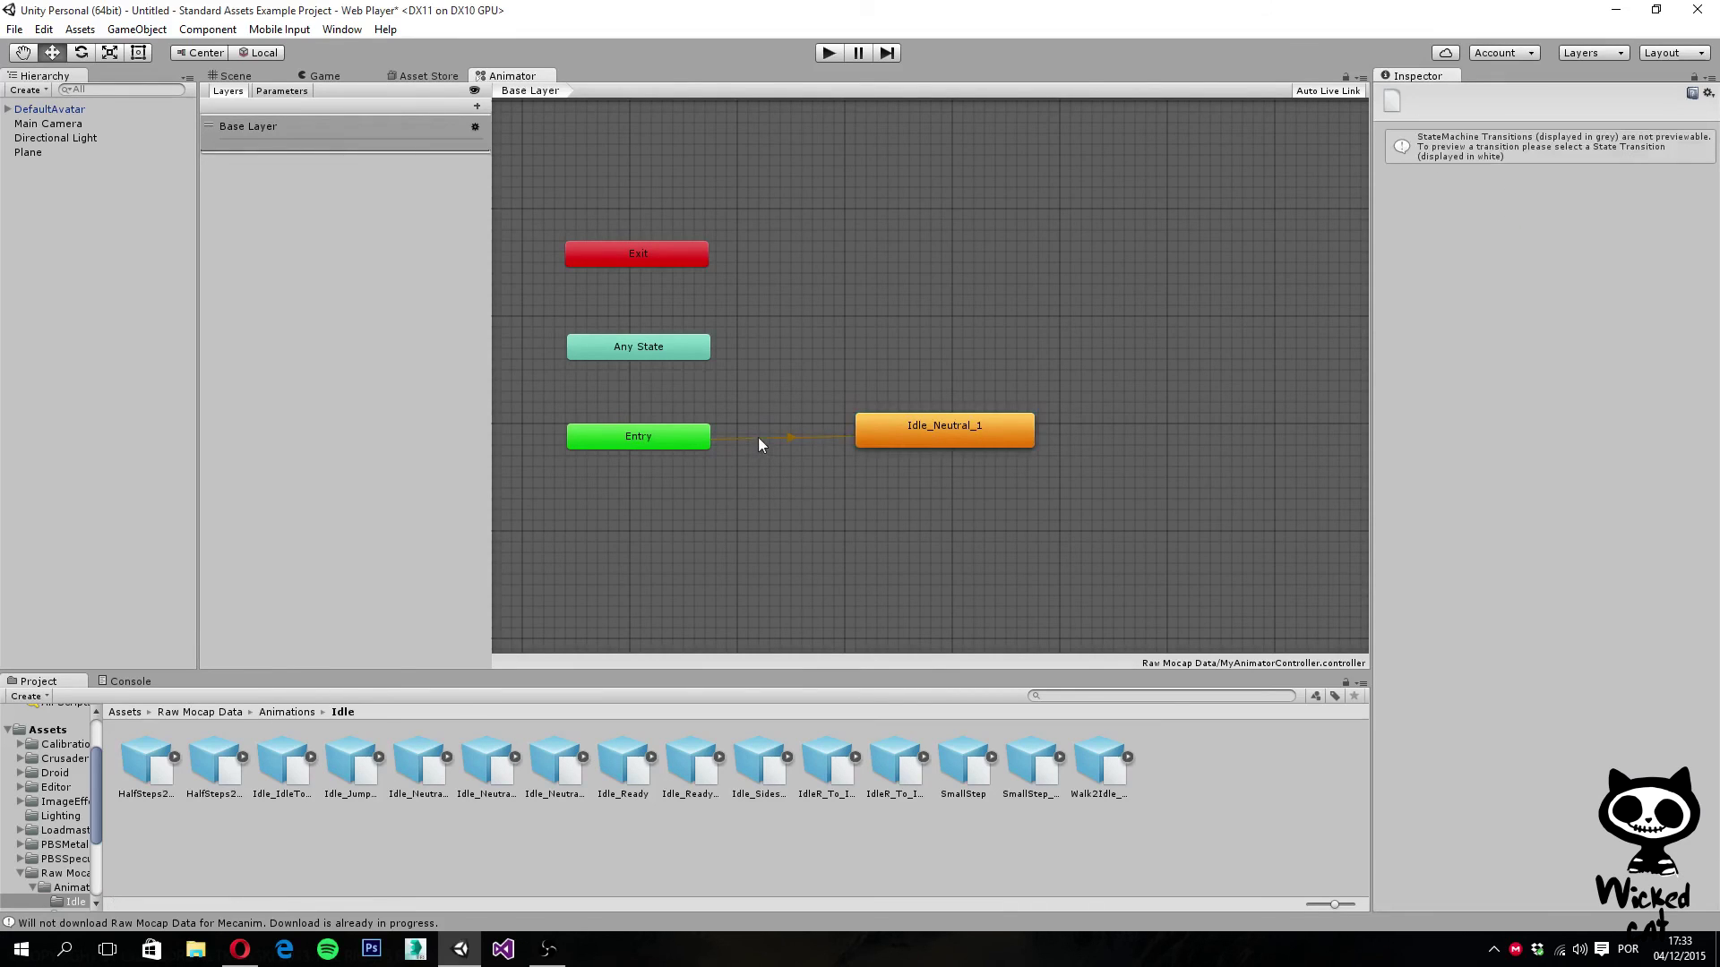
pyautogui.click(827, 458)
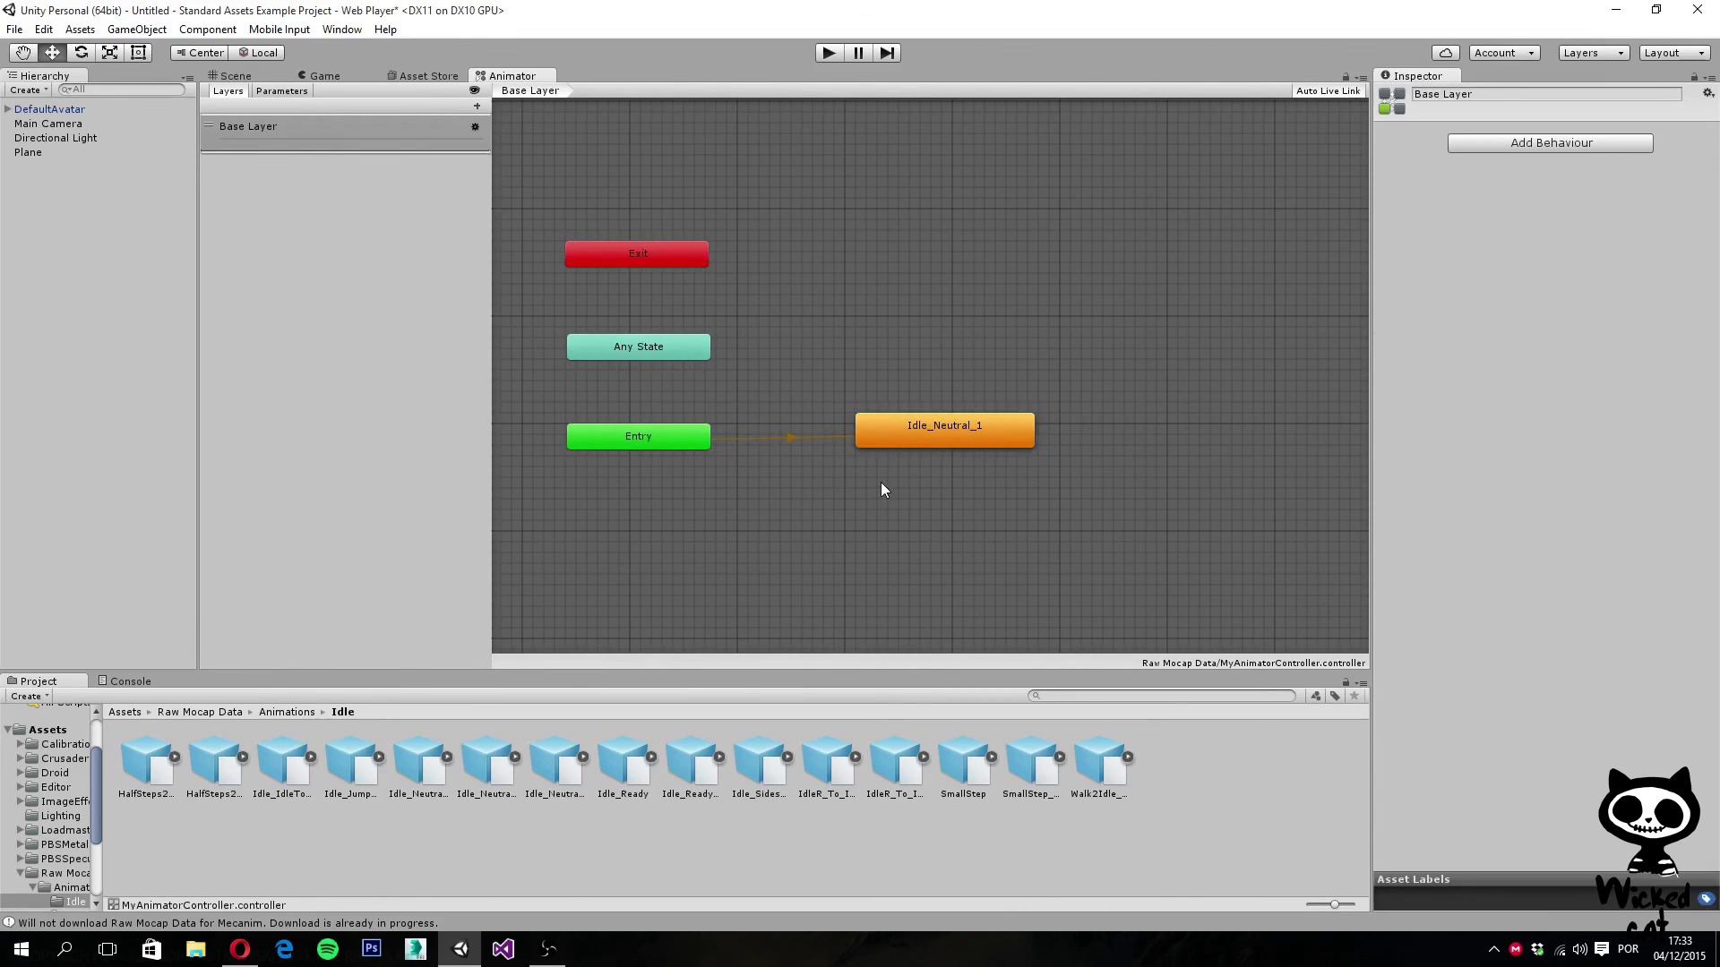